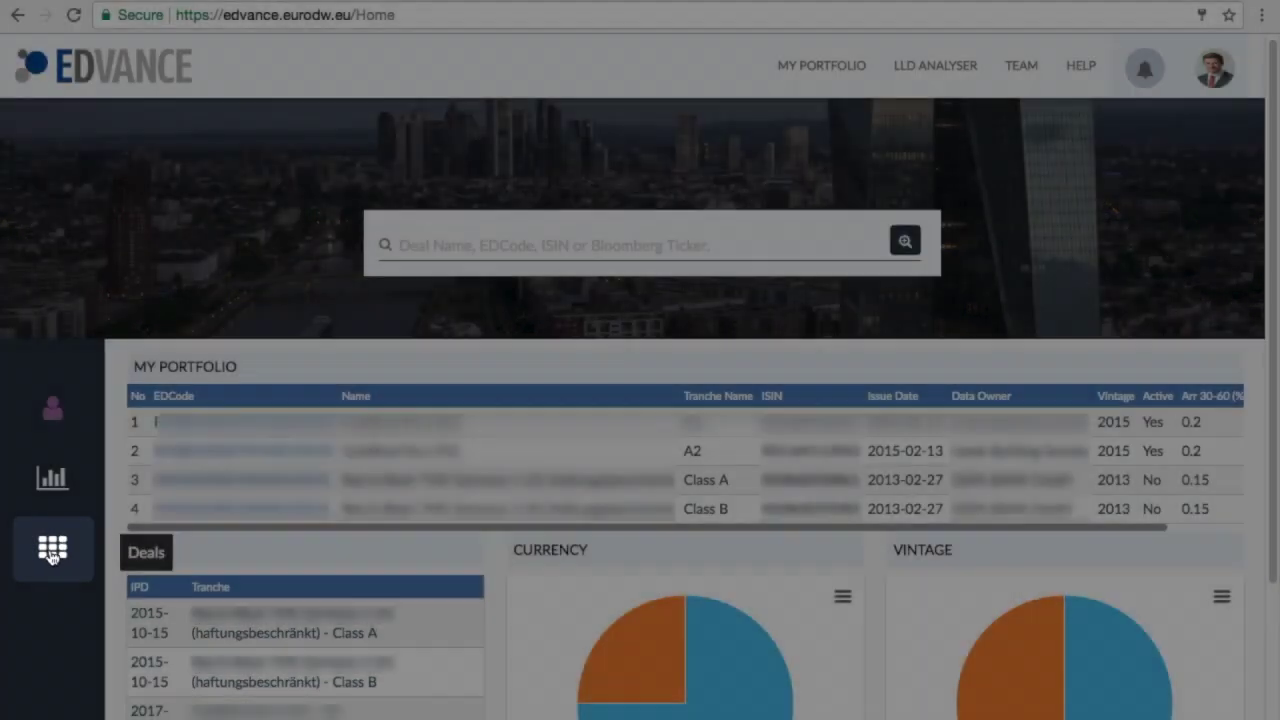
- View the list of all deals and the European data statistics on the home page
click(52, 553)
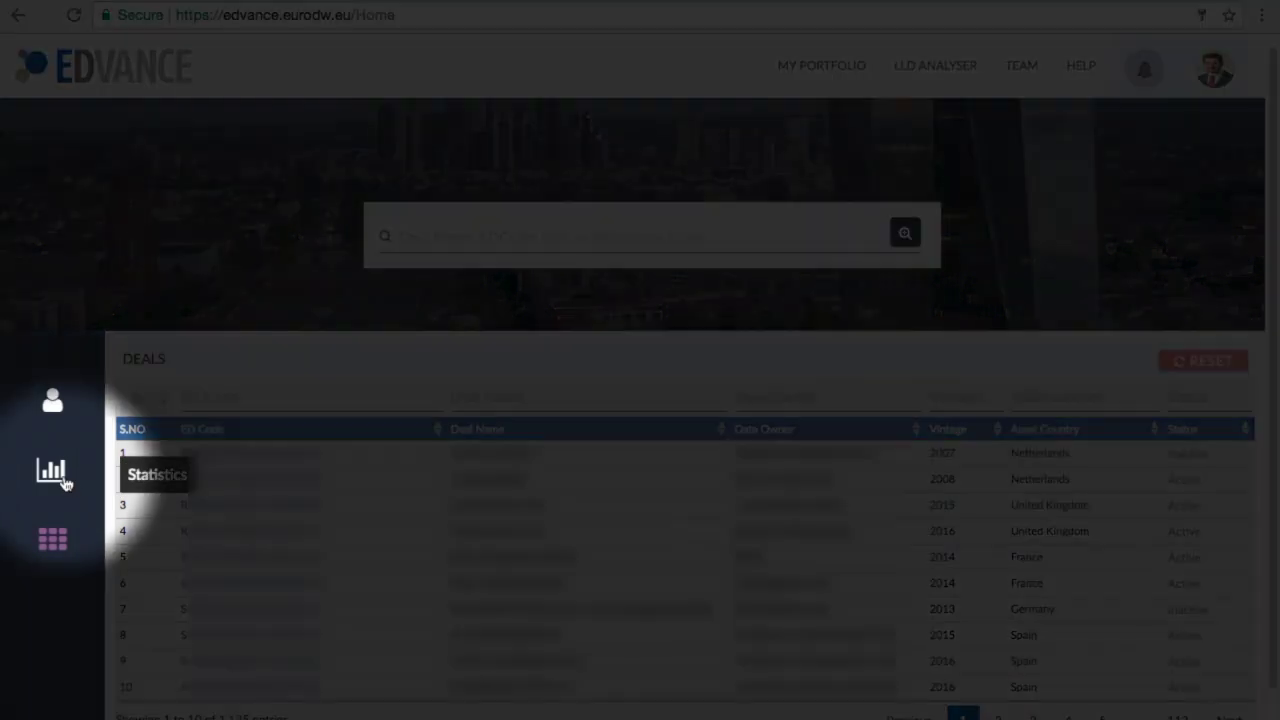
click(63, 482)
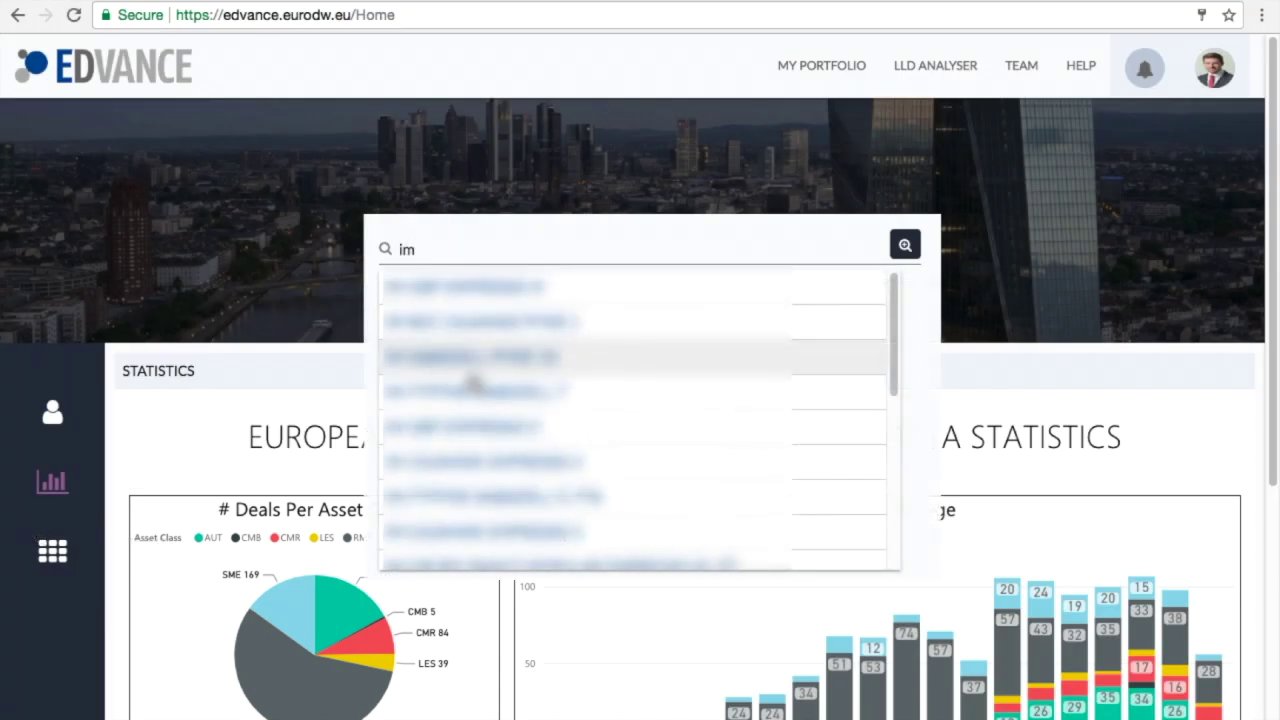
- Search the deals for "im", open one of the matching deals, and view its selectable PCD periods
click(524, 530)
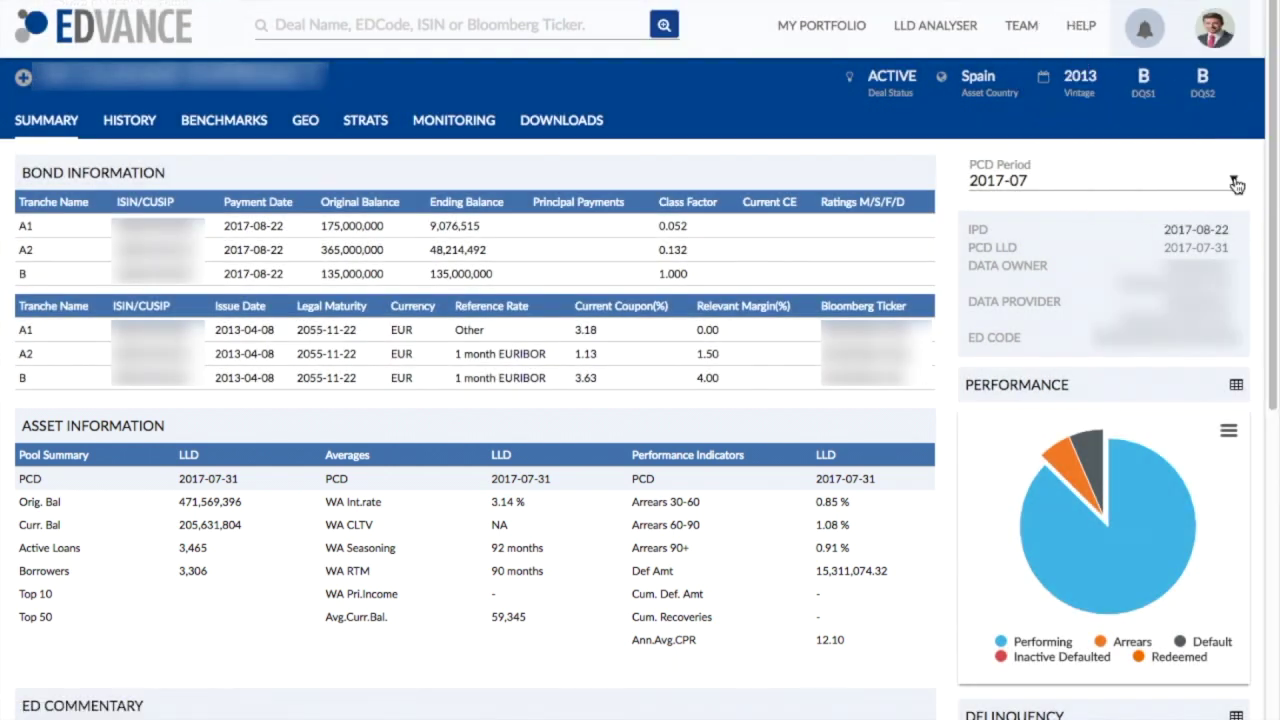
click(1235, 182)
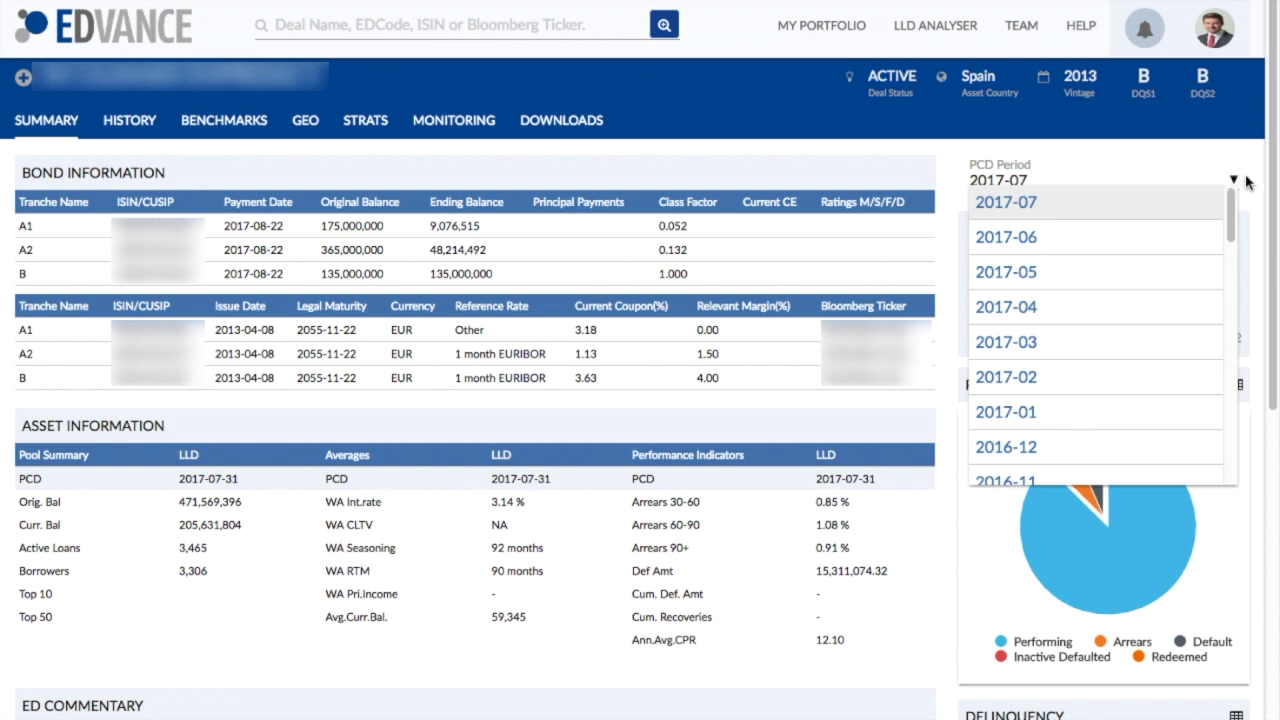
click(1240, 182)
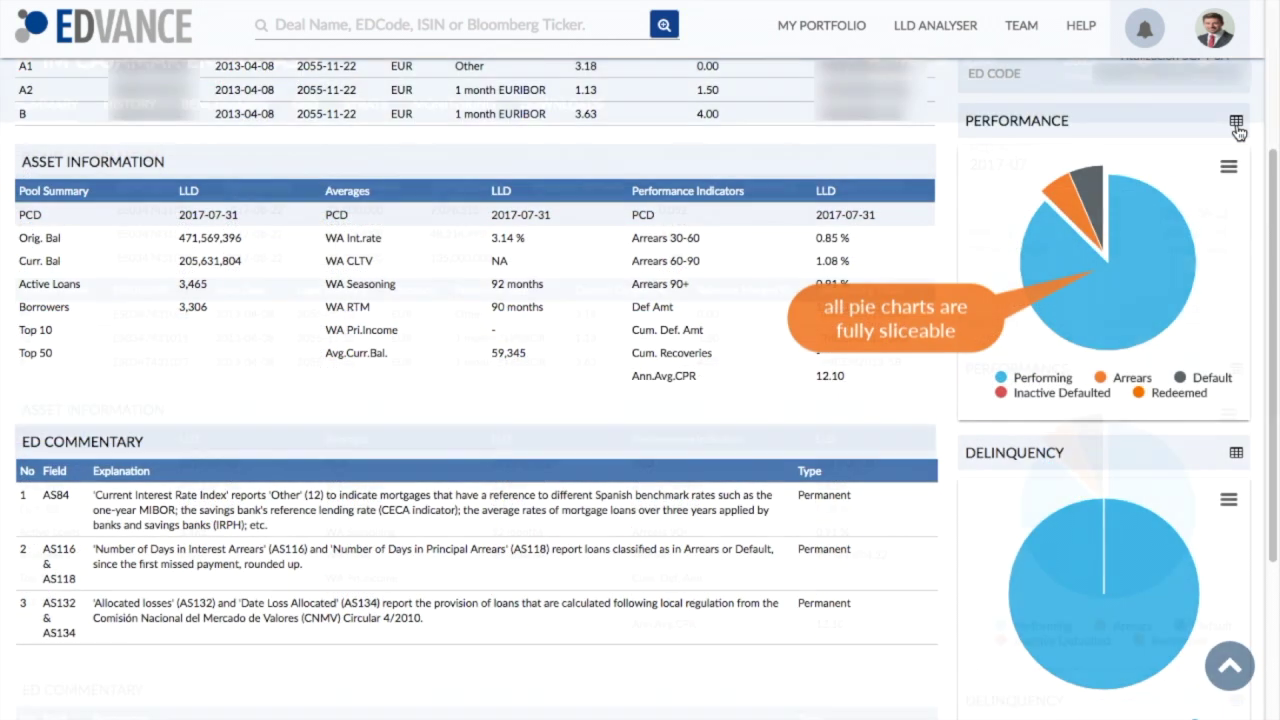
- View the deal's Performance data as a table and as a chart, and check the chart options and analyst contact options
click(1236, 122)
click(1236, 122)
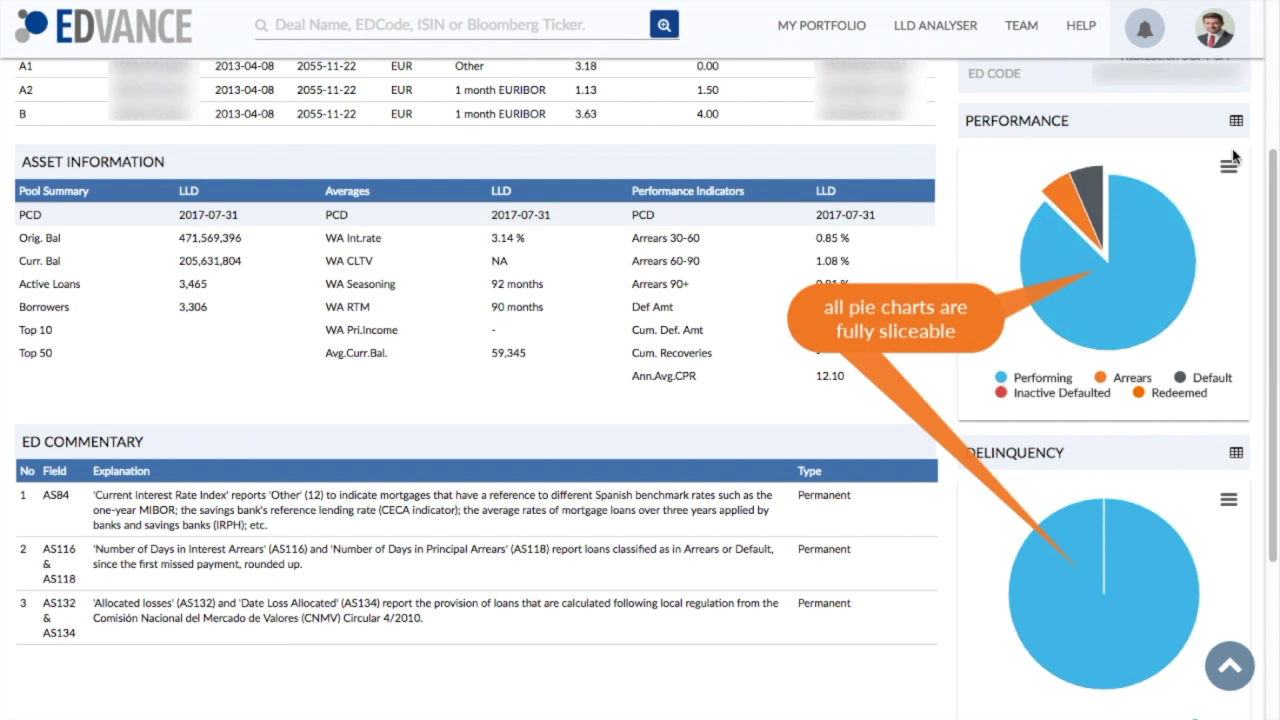
click(1228, 168)
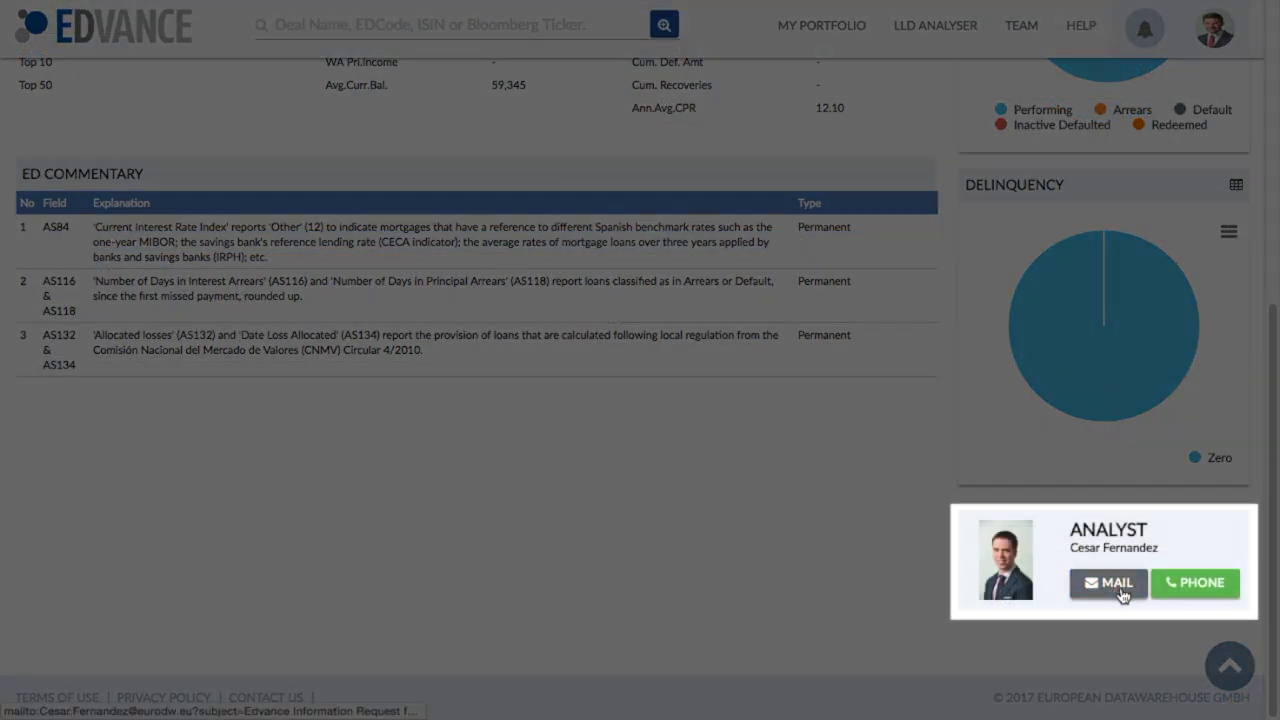
mouse_move(1185, 596)
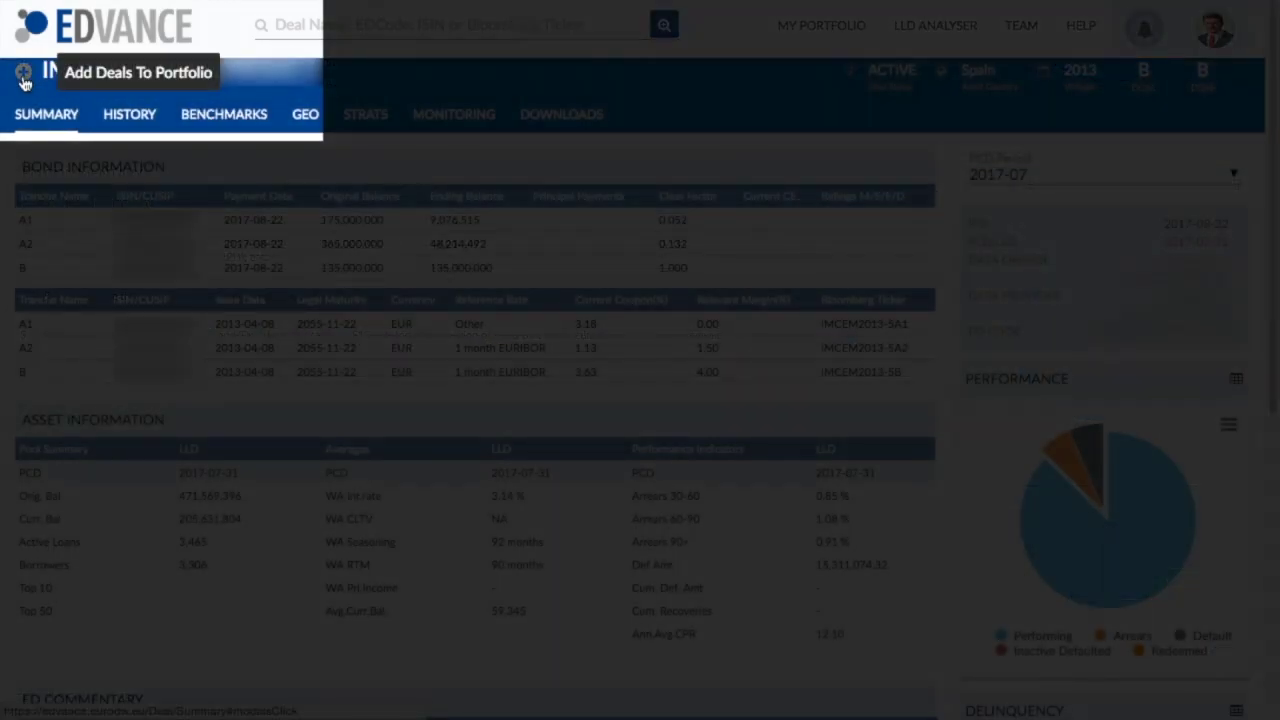
- Start adding the deal to My Portfolio and select its tranche A1 bond
click(22, 76)
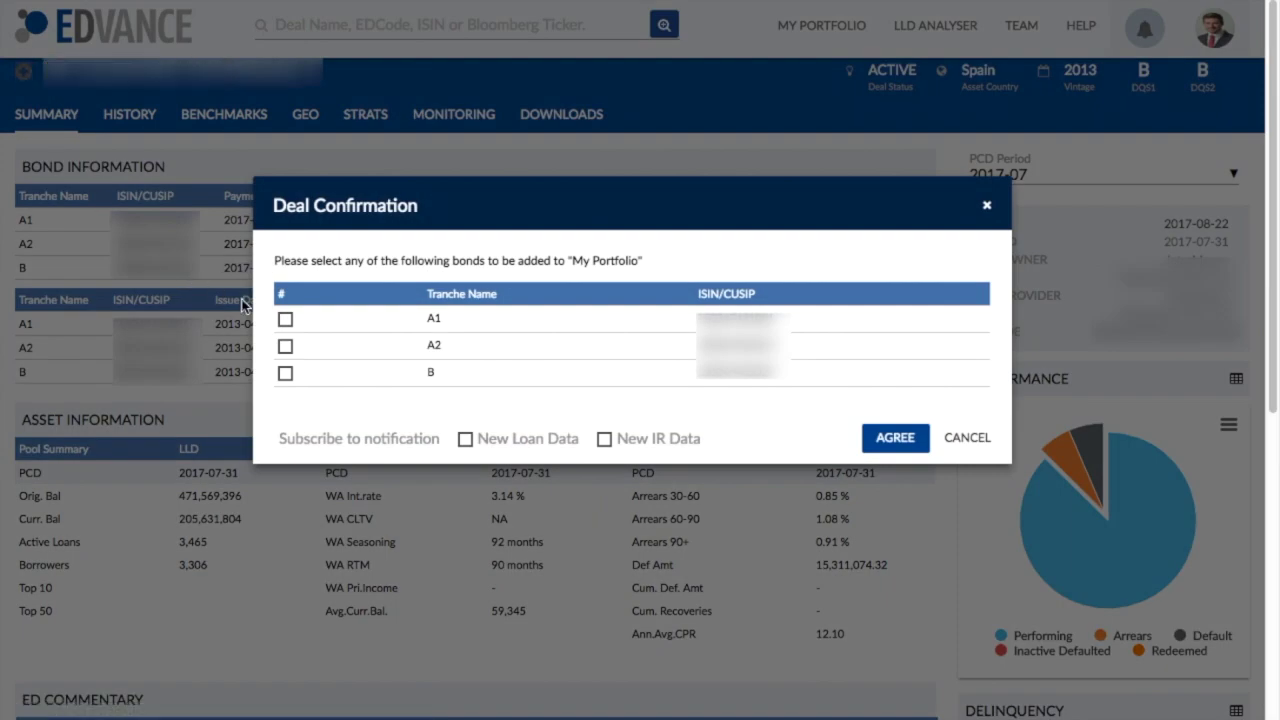
click(285, 320)
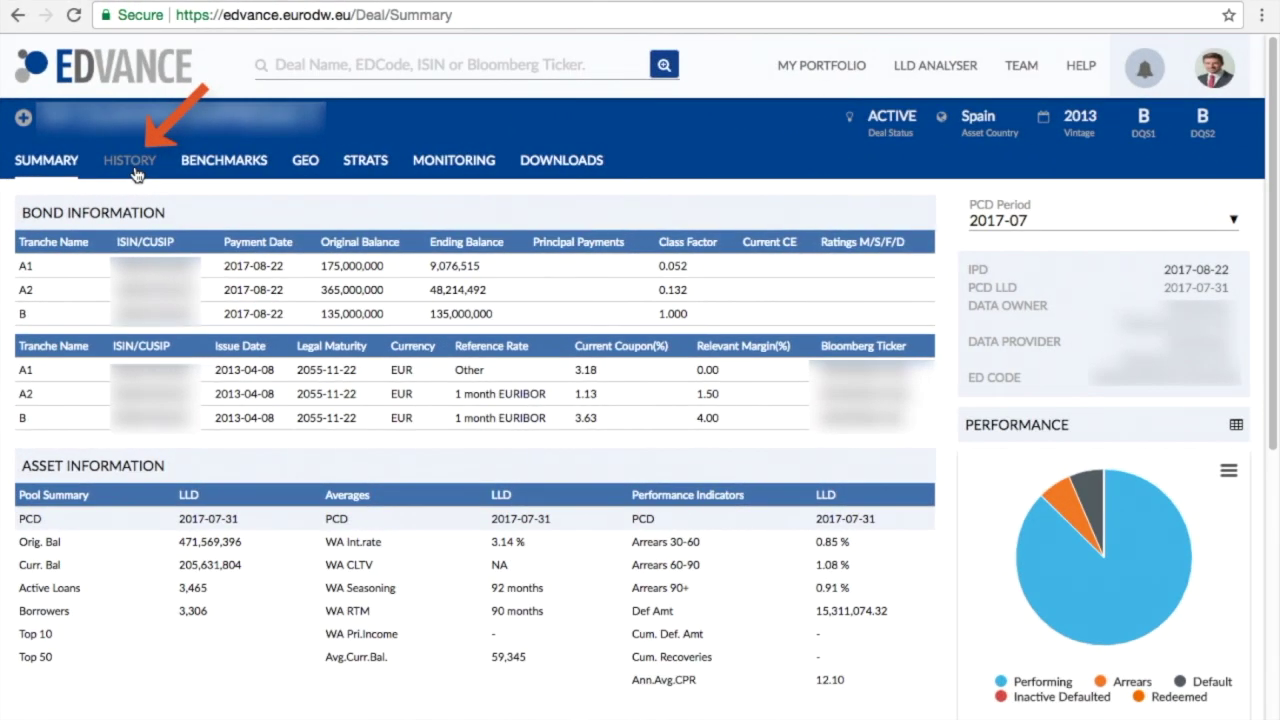
- Open the deal's history and hide the Arrears series in the Performance Information chart
click(136, 175)
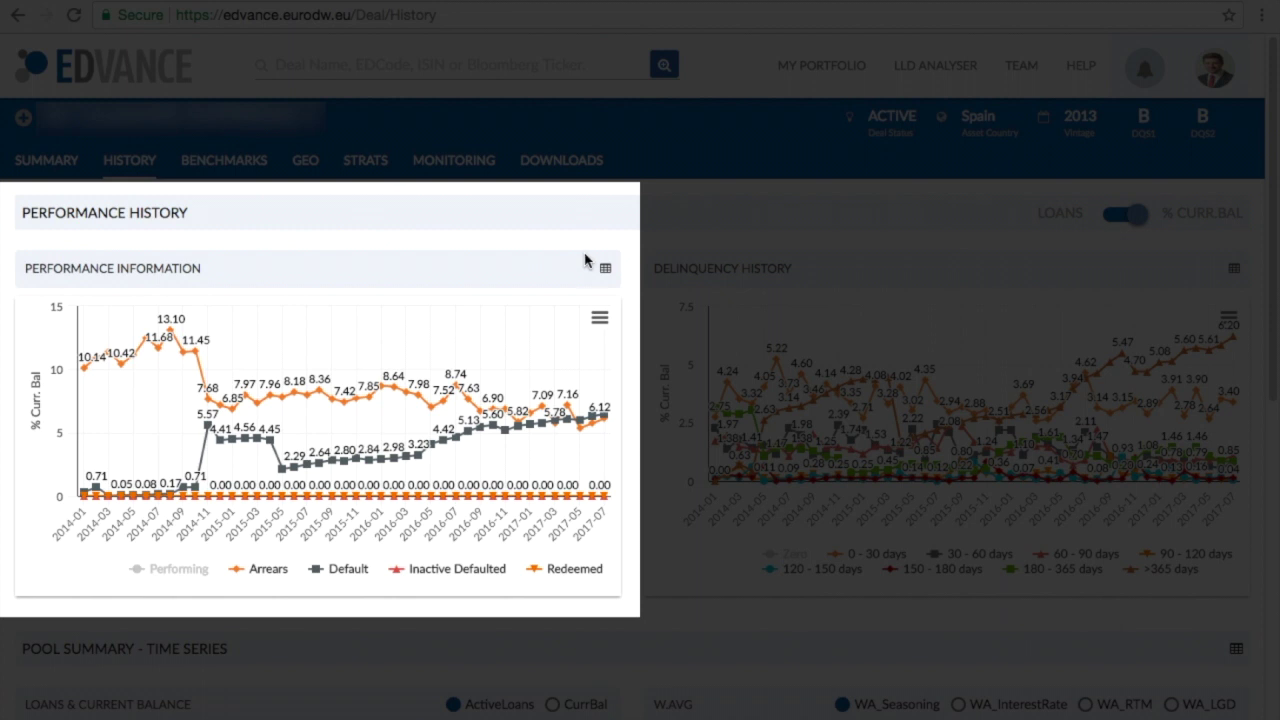
mouse_move(594, 440)
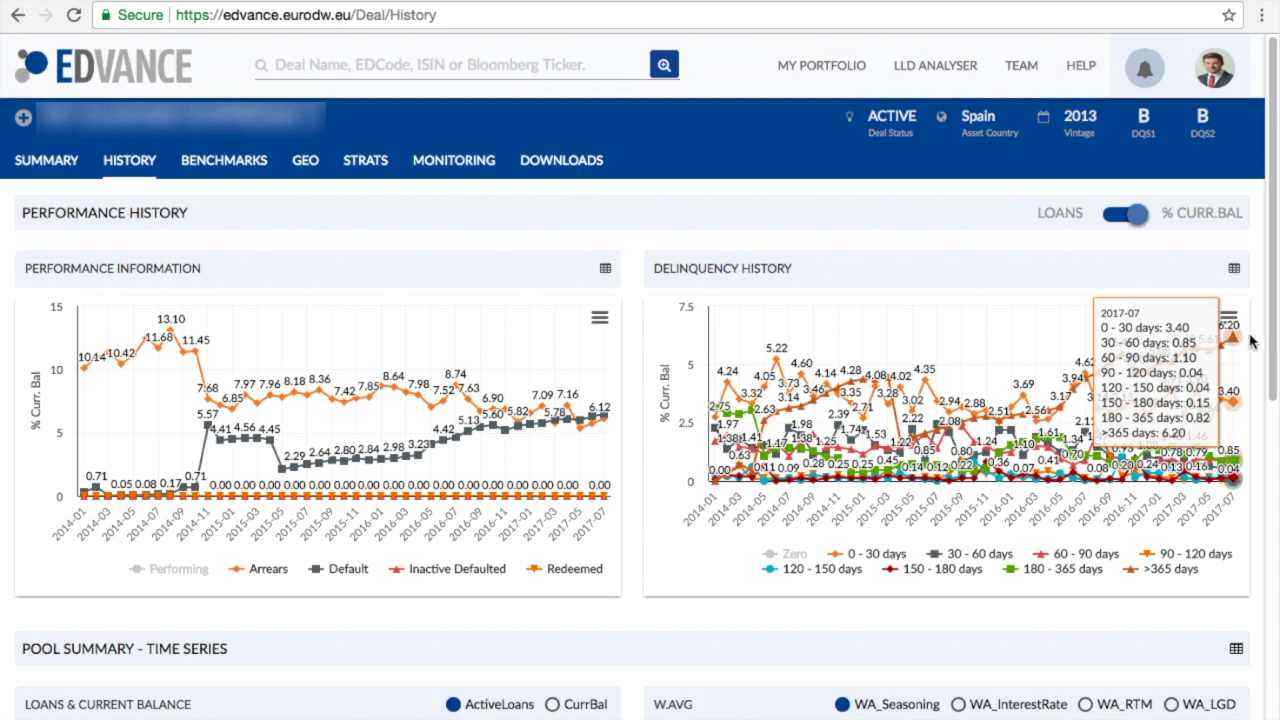
click(1110, 226)
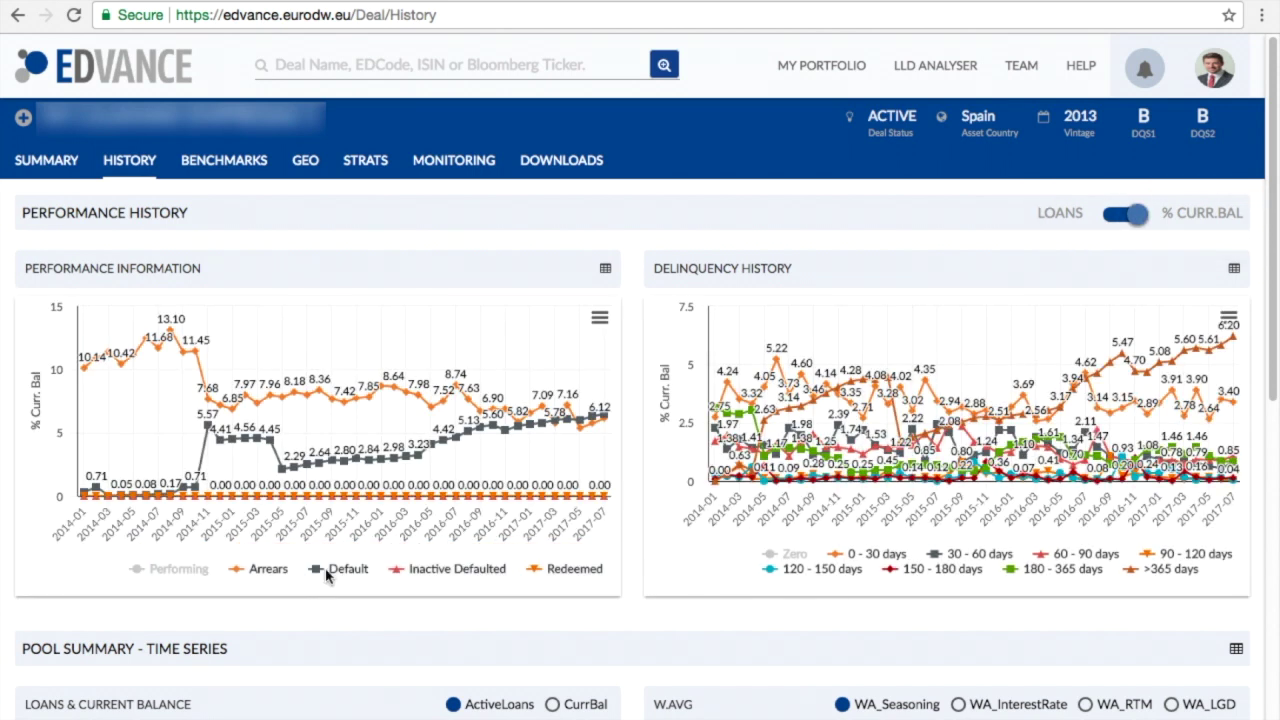
click(272, 575)
- Set the From period of the Transition Matrix to 2017-05
drag(1274, 230, 1274, 434)
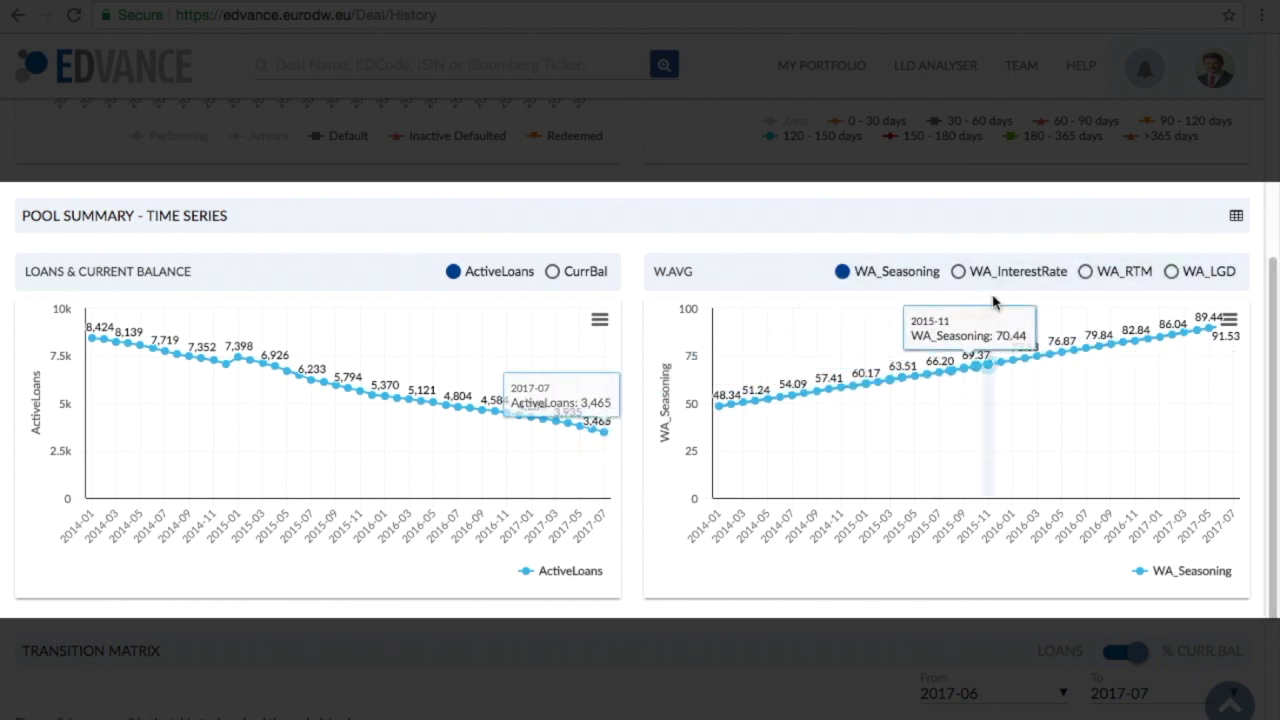
scroll(1273, 293, down, 3)
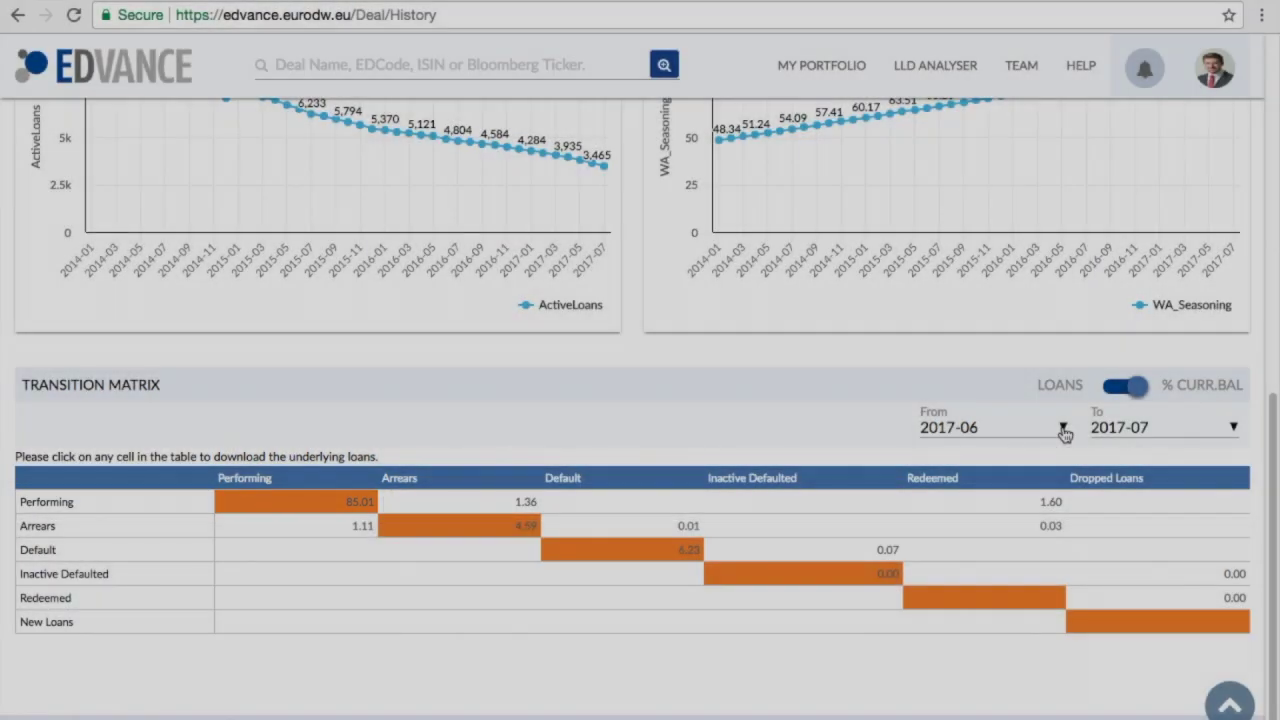
click(1063, 430)
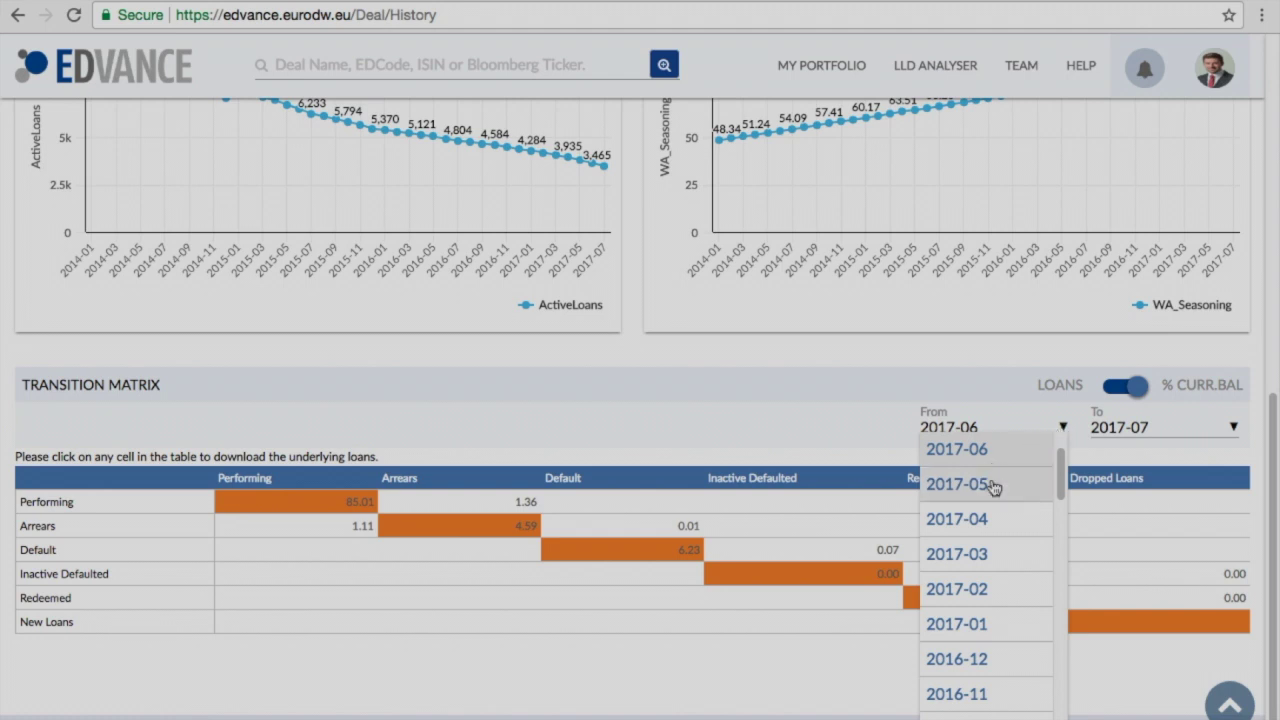
click(996, 483)
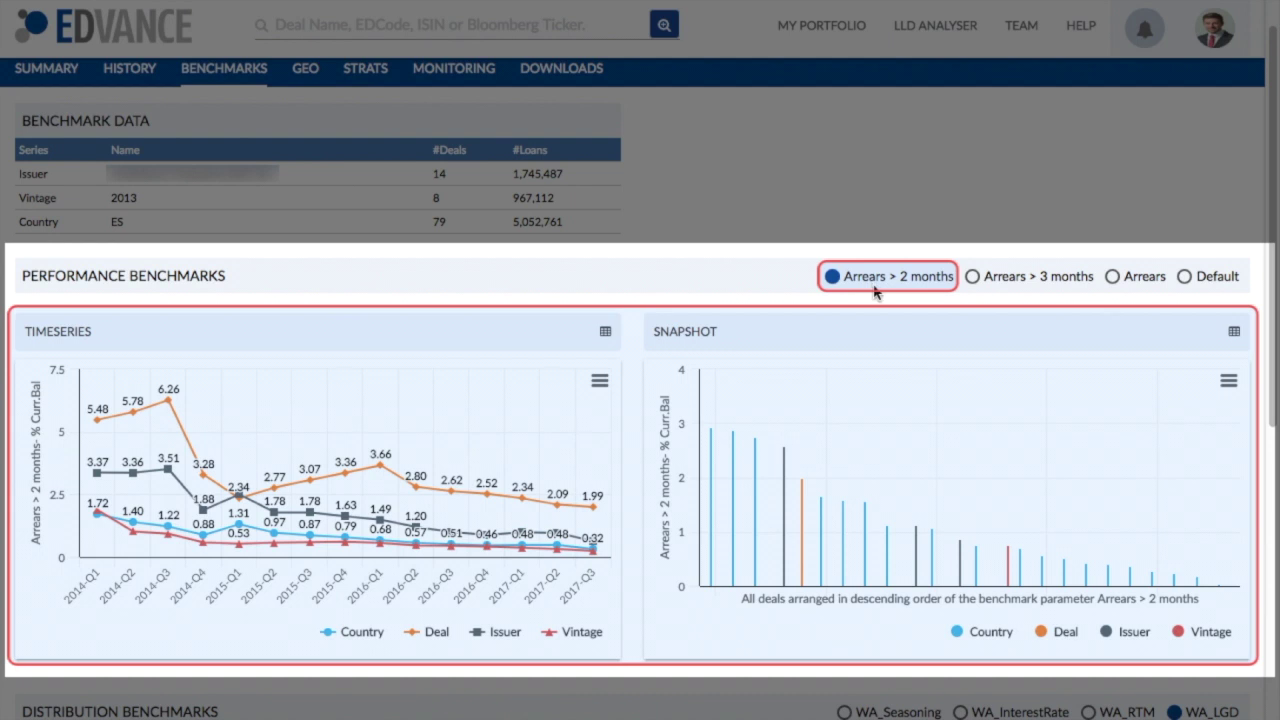
- Show the Performance Benchmarks for Arrears > 3 months and then for Default
click(973, 277)
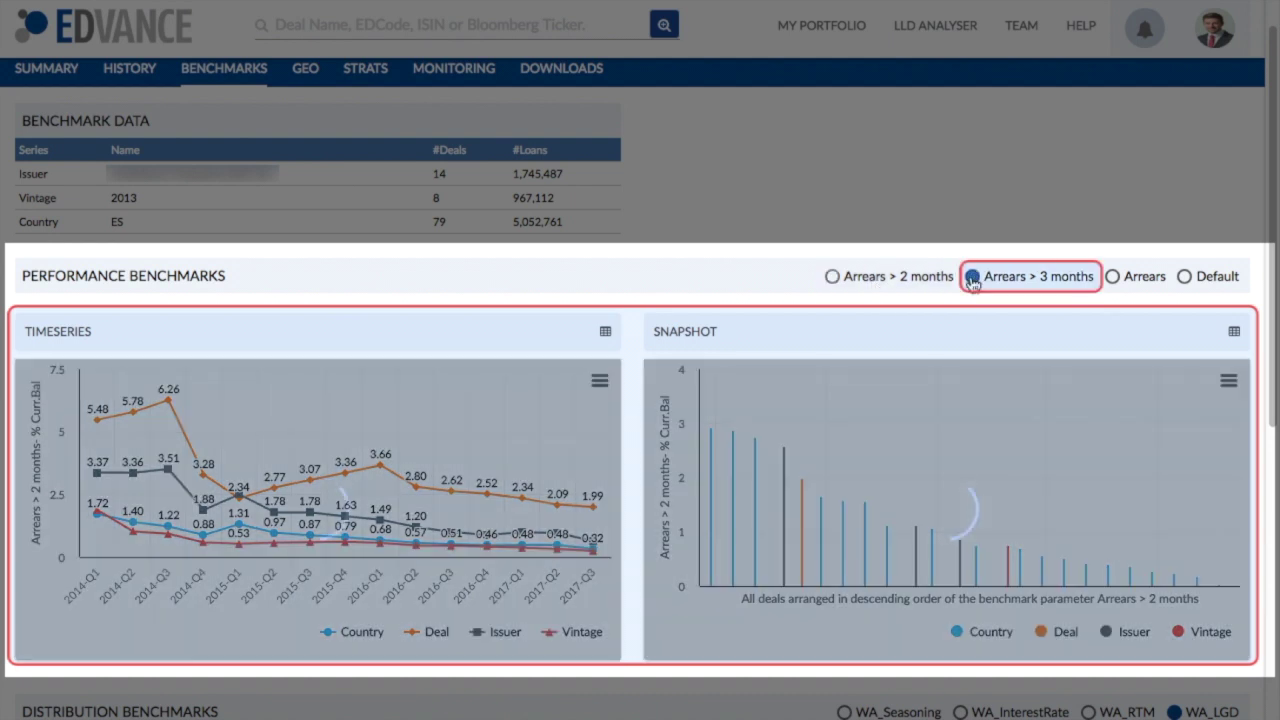
click(1186, 277)
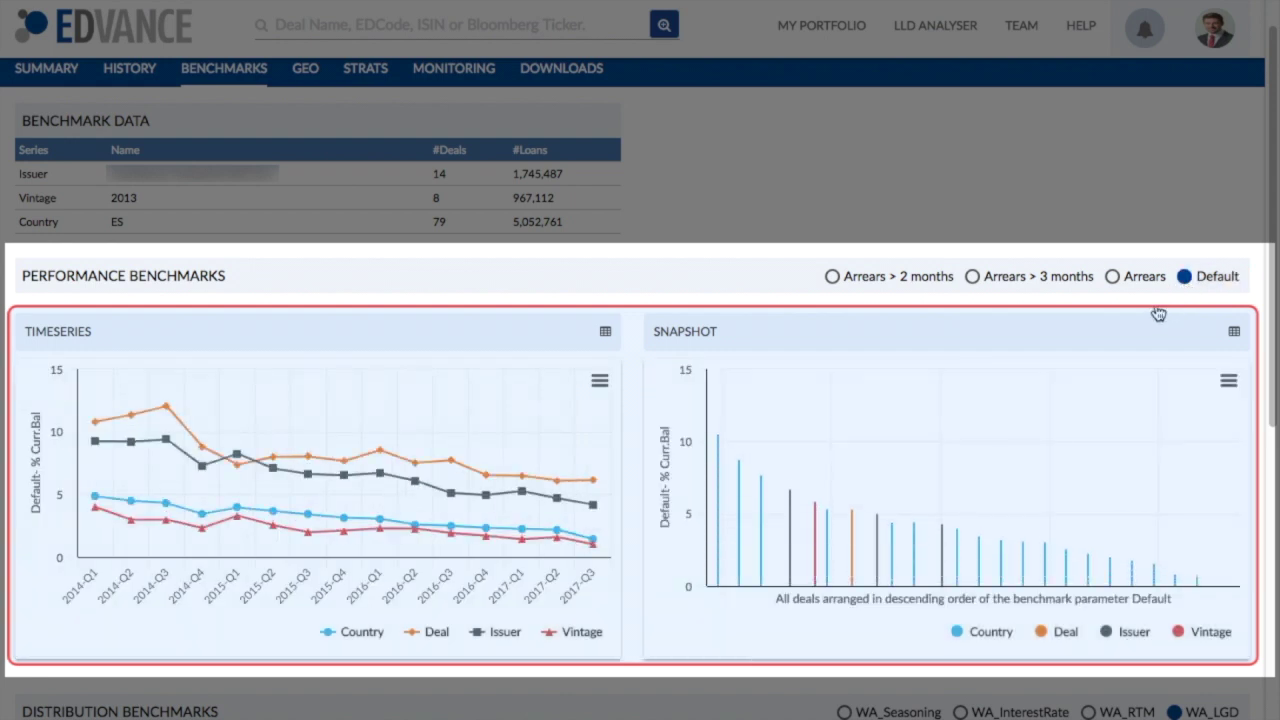
- Switch the Distribution Benchmarks to WA_InterestRate and display the Weighted Avg and Distribution data as tables
scroll(1153, 314, down, 2)
scroll(1153, 314, down, 1)
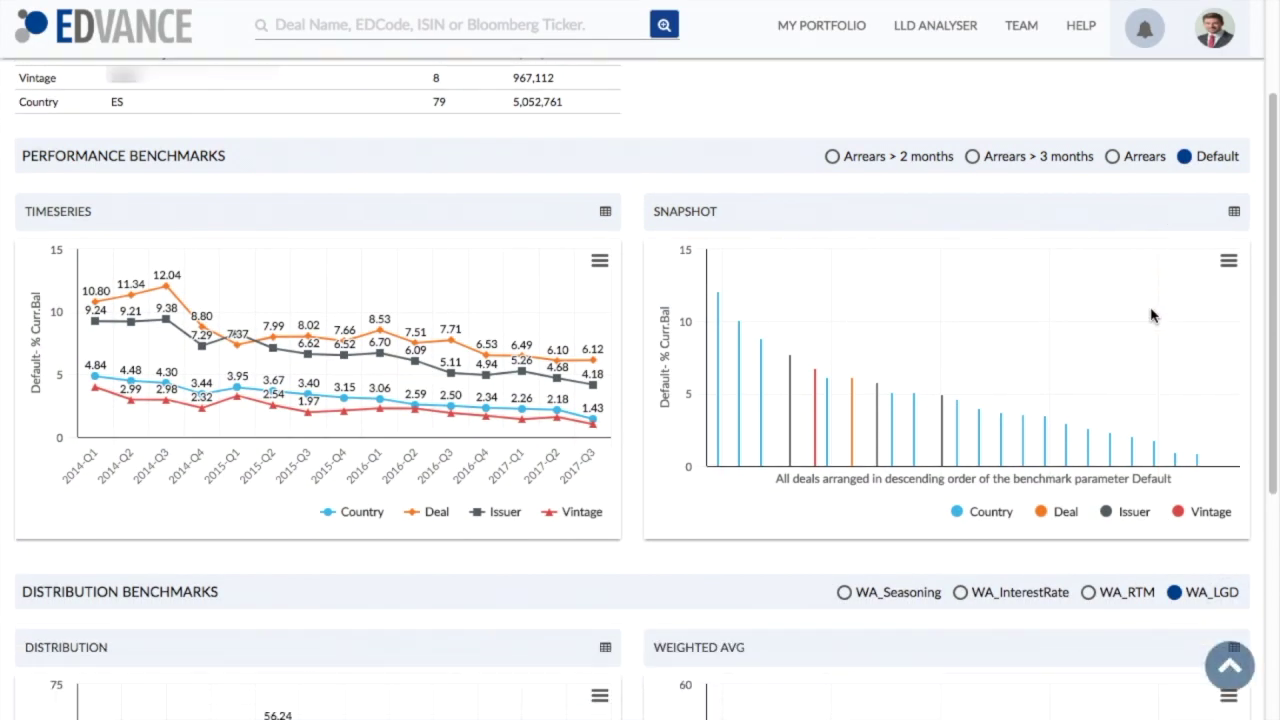
mouse_move(1277, 314)
mouse_down()
mouse_move(1266, 318)
mouse_move(1263, 454)
mouse_up()
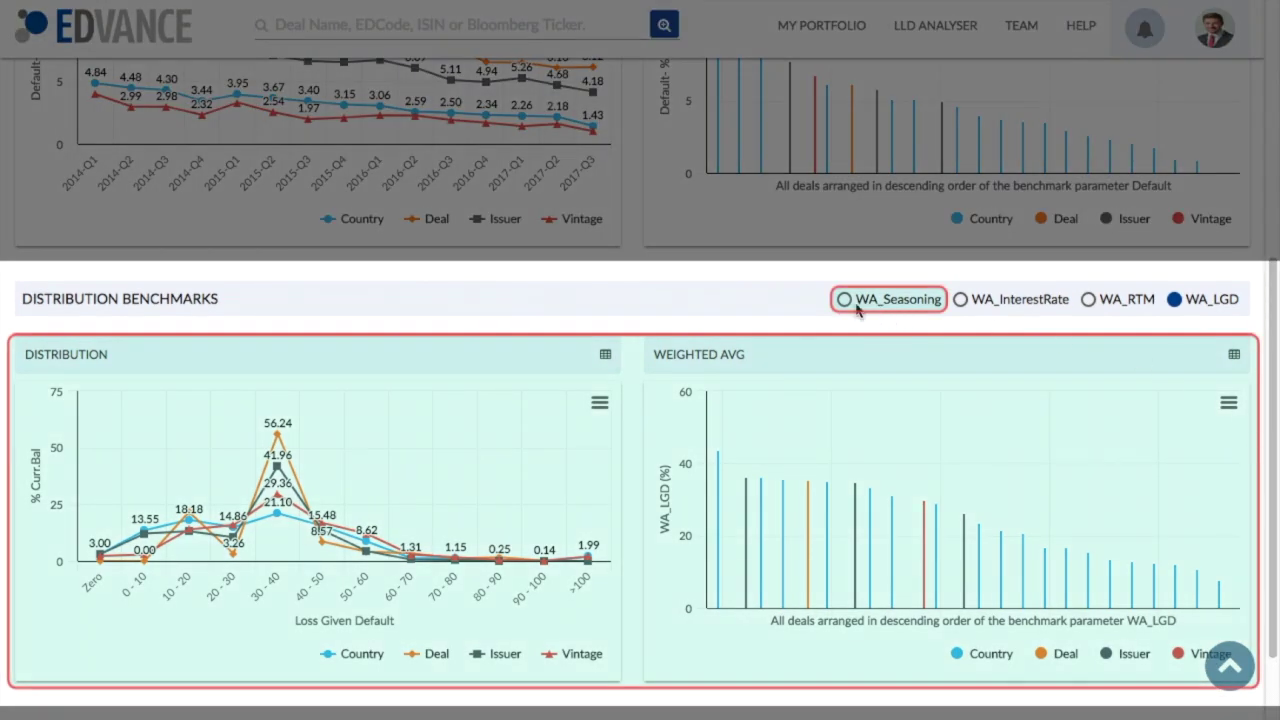
click(962, 305)
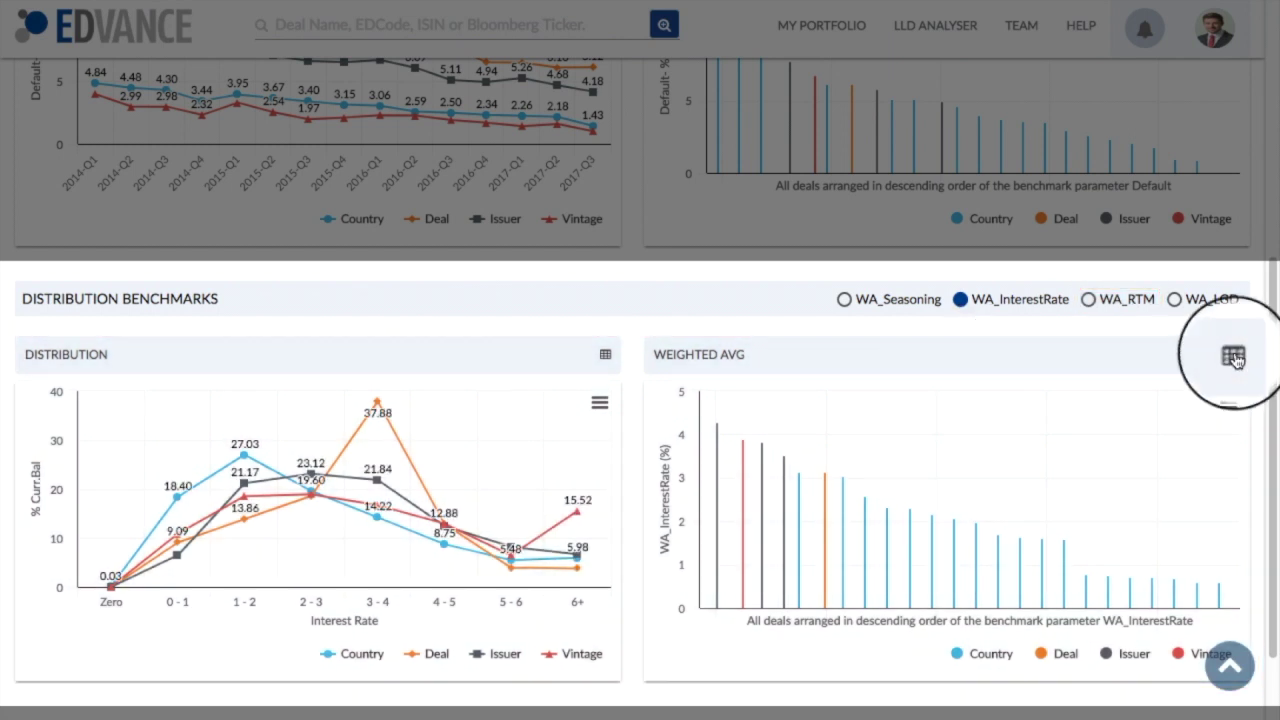
click(1234, 357)
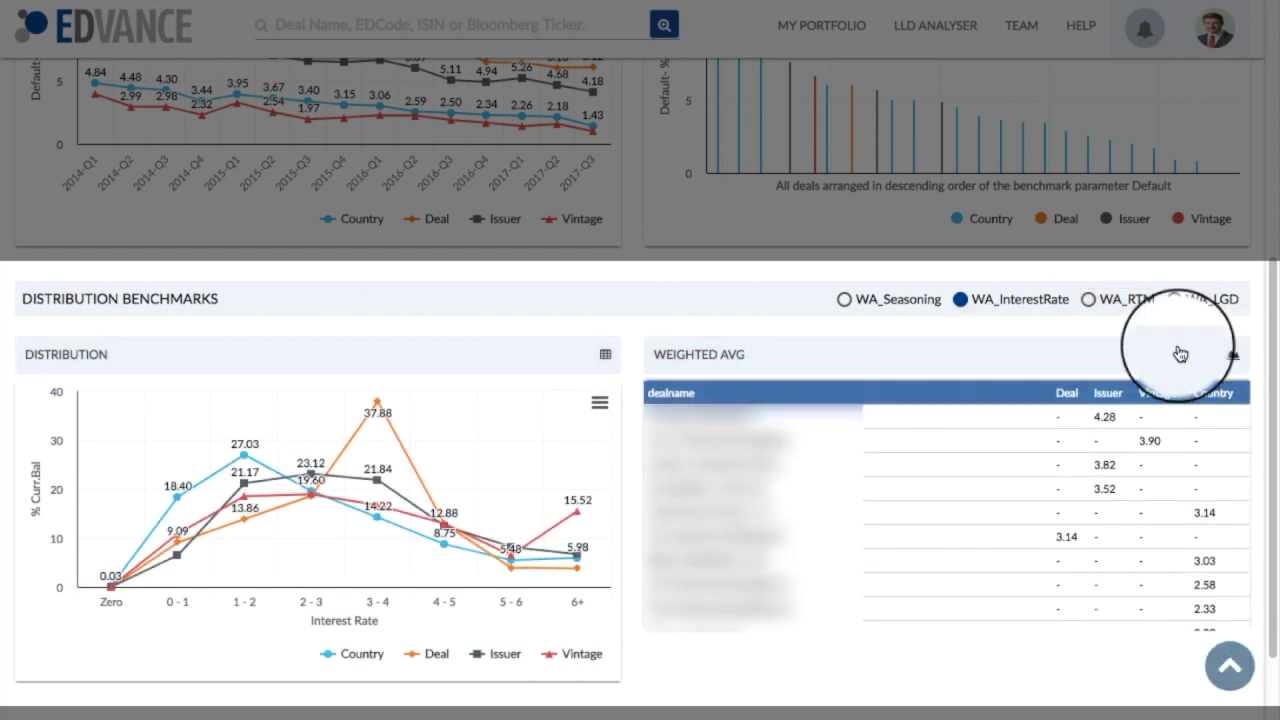
click(604, 358)
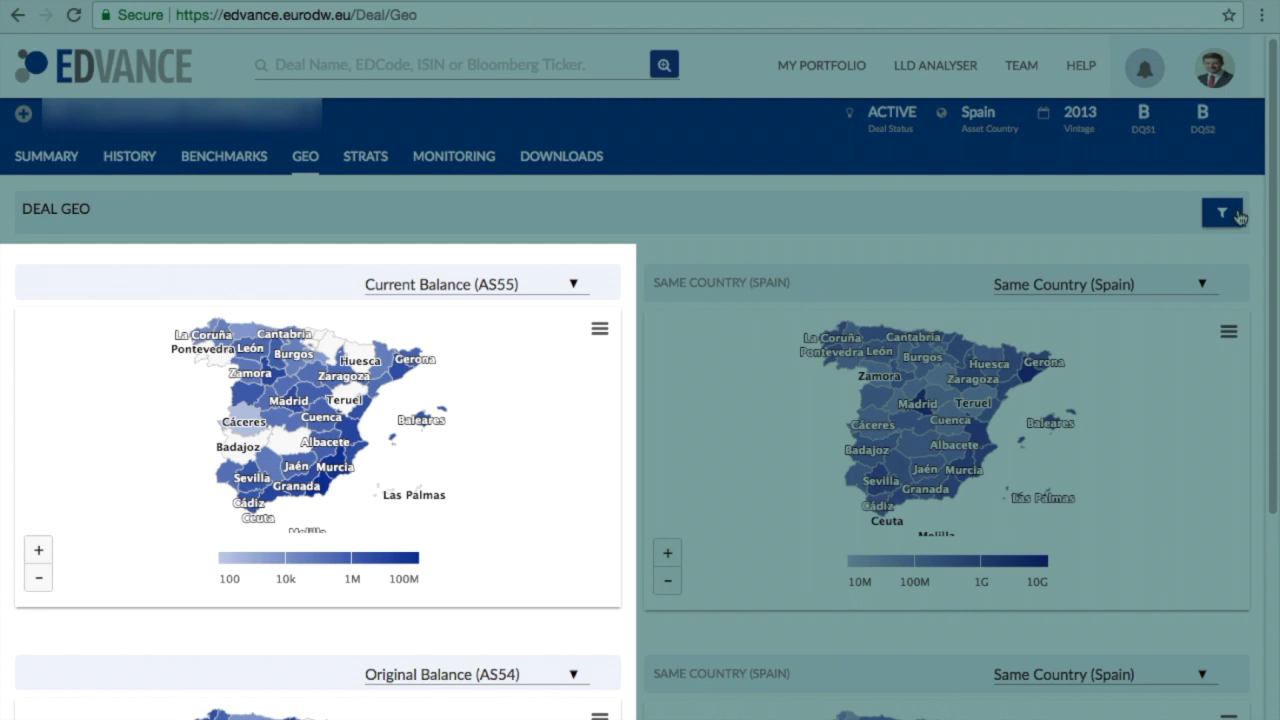
- Filter the Deal Geo maps to loans with 30 - 60 days in interest arrears (AS116)
mouse_move(1276, 183)
mouse_down()
mouse_move(1277, 365)
mouse_move(1277, 166)
mouse_up()
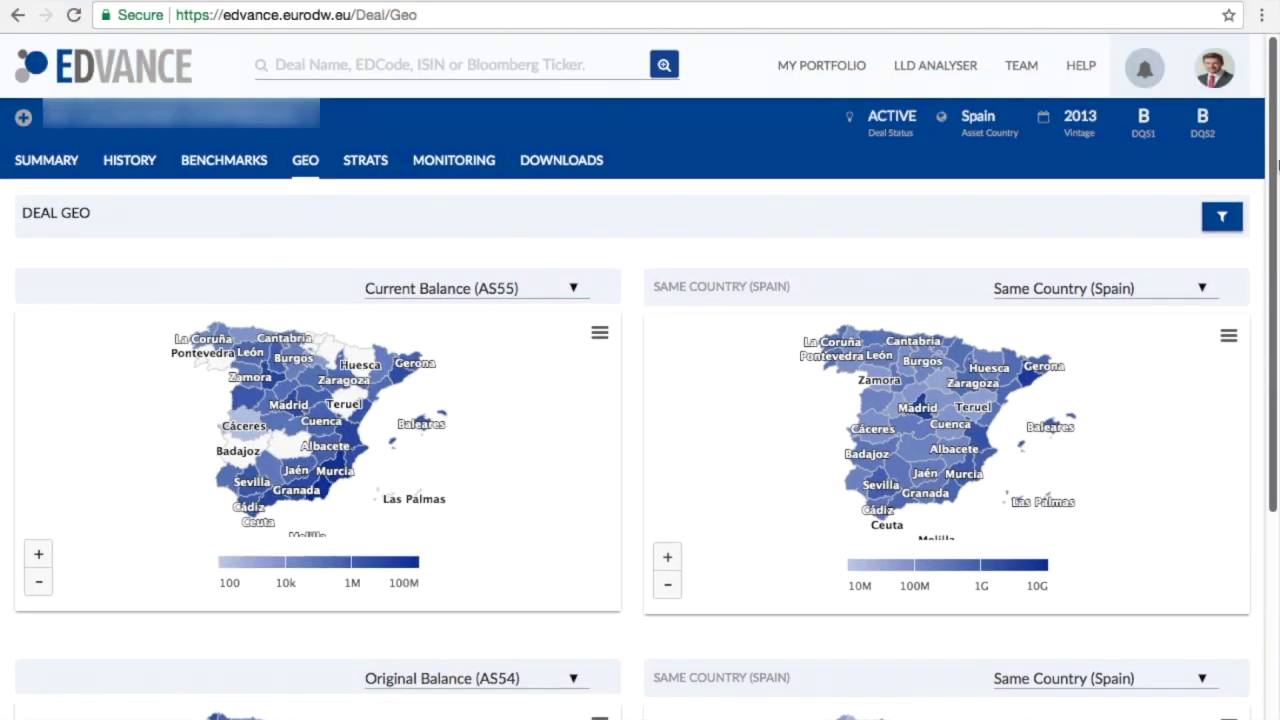
click(1223, 218)
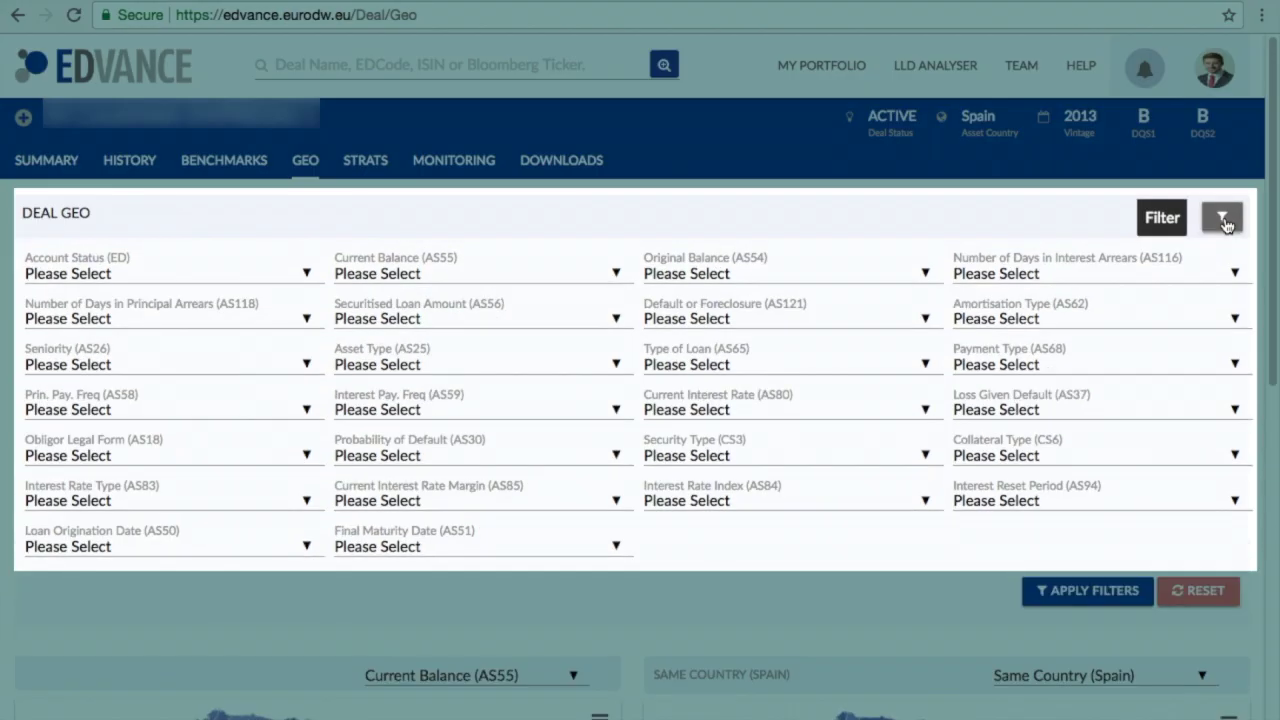
click(1236, 274)
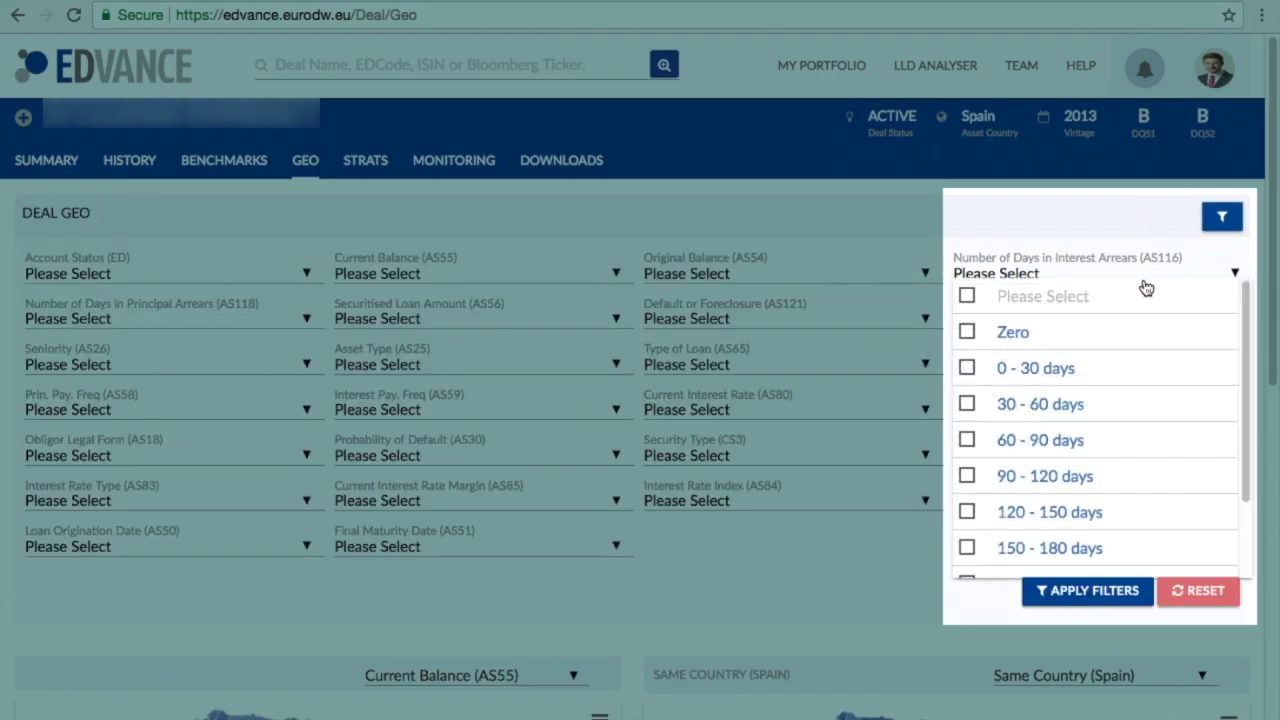
click(967, 404)
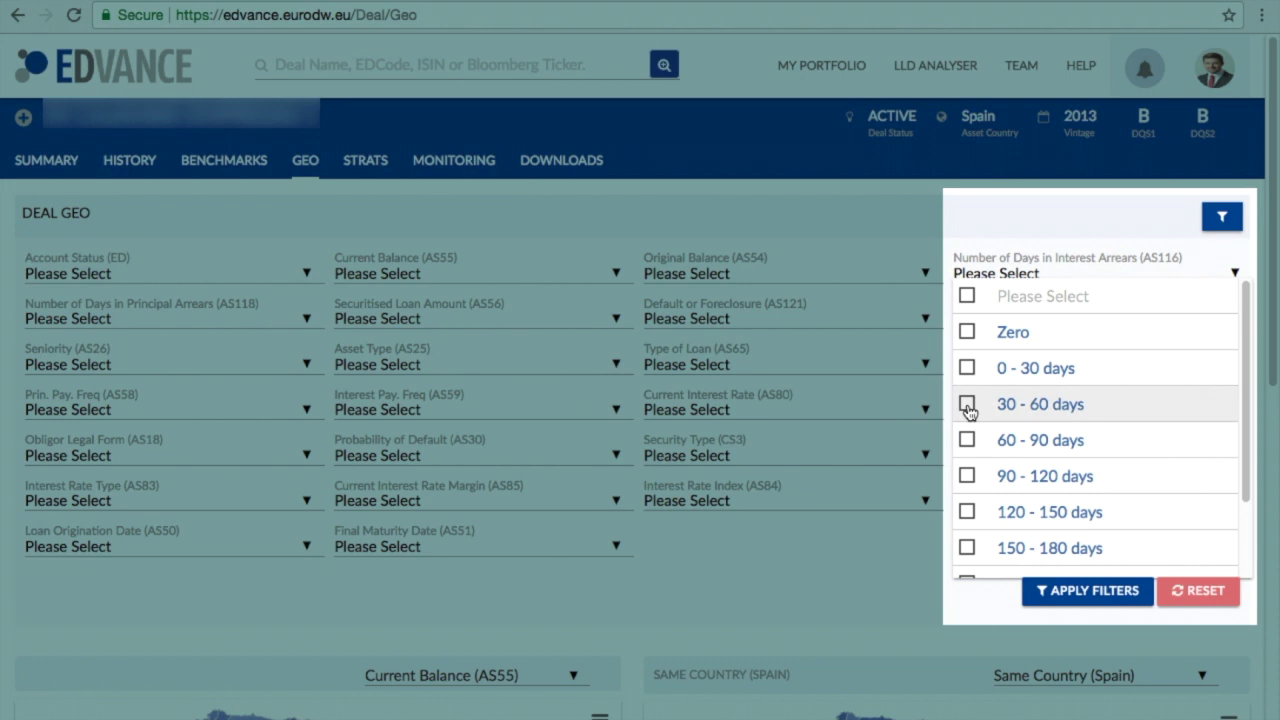
click(1060, 589)
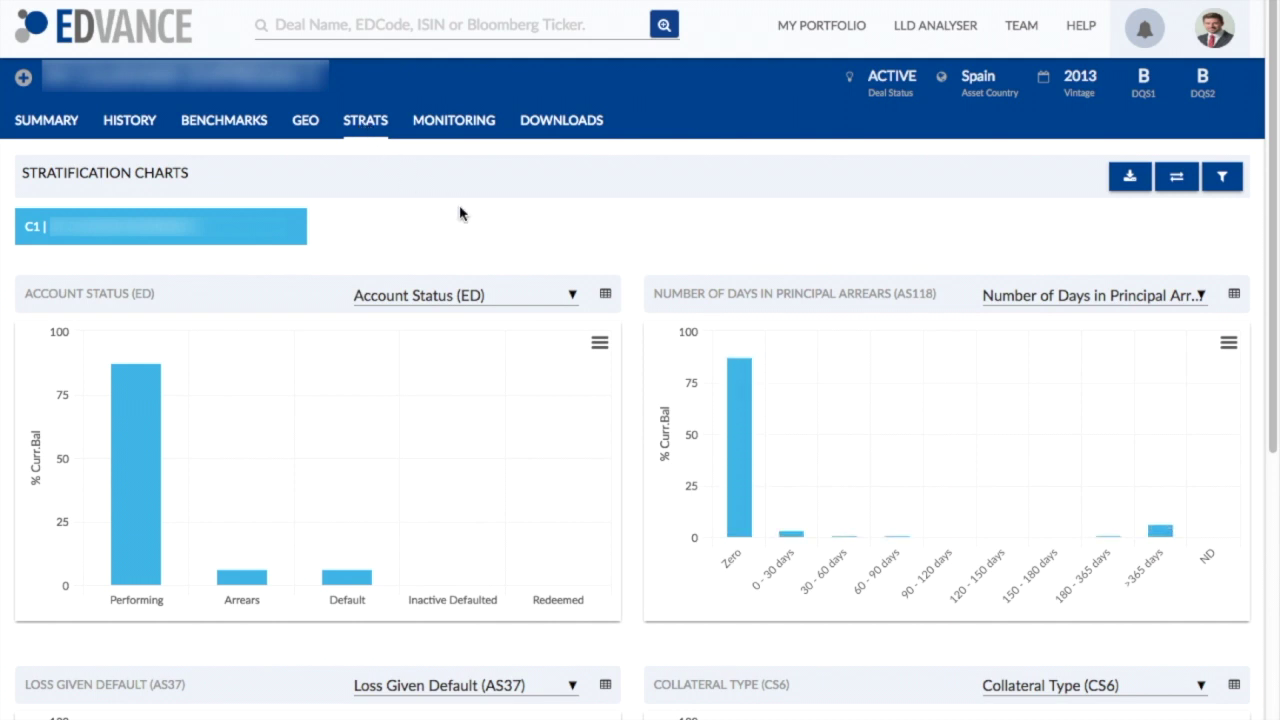
- Look through the stratification charts and the variables available for the Account Status (ED) chart
click(572, 296)
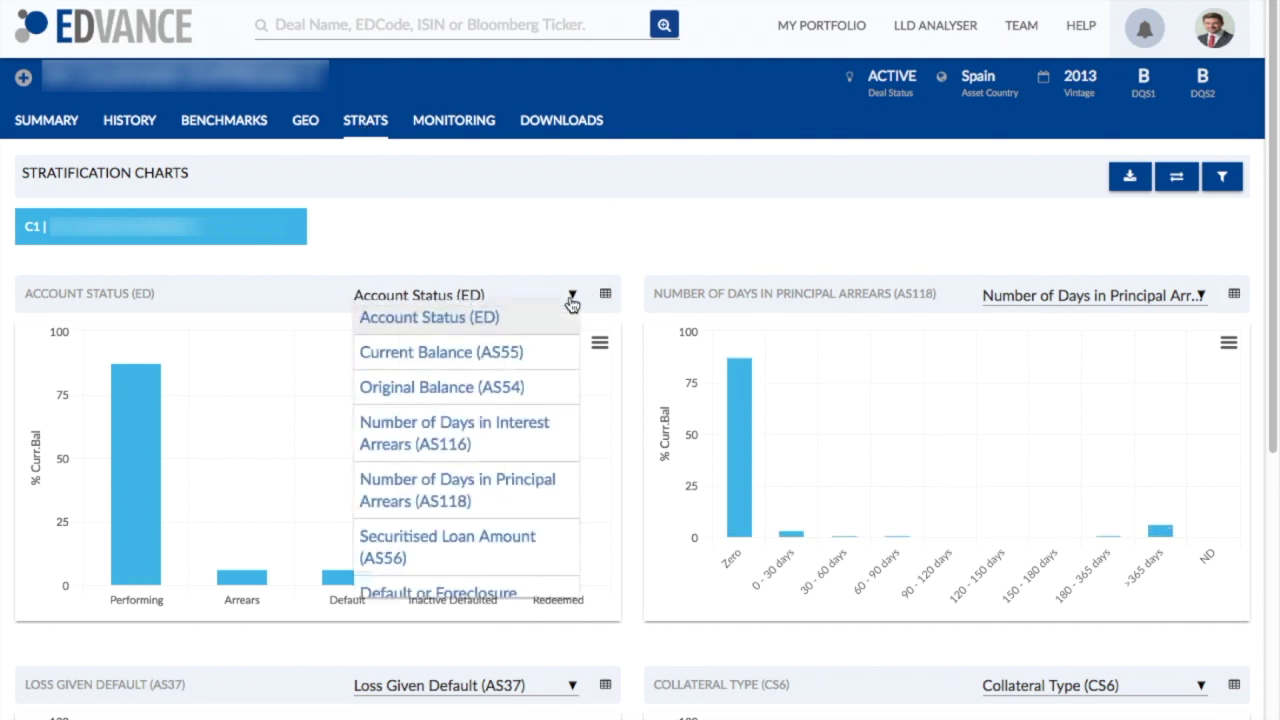
scroll(806, 253, down, 1)
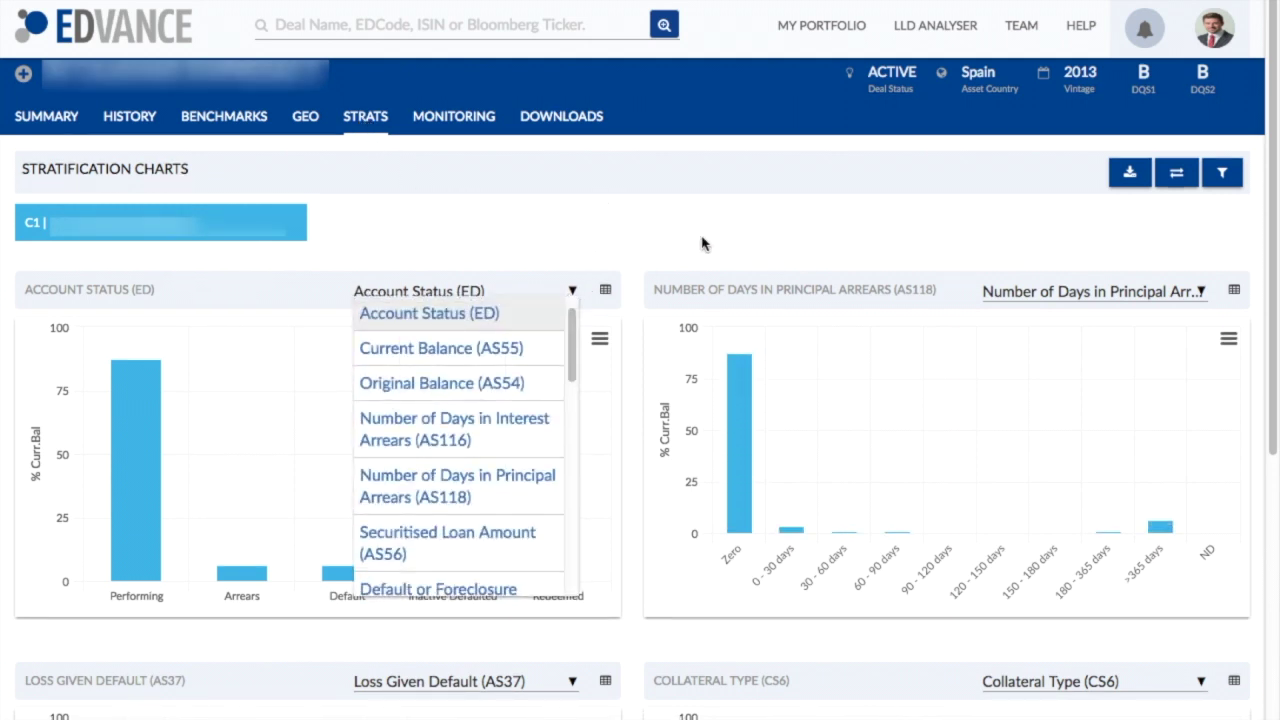
scroll(892, 238, down, 5)
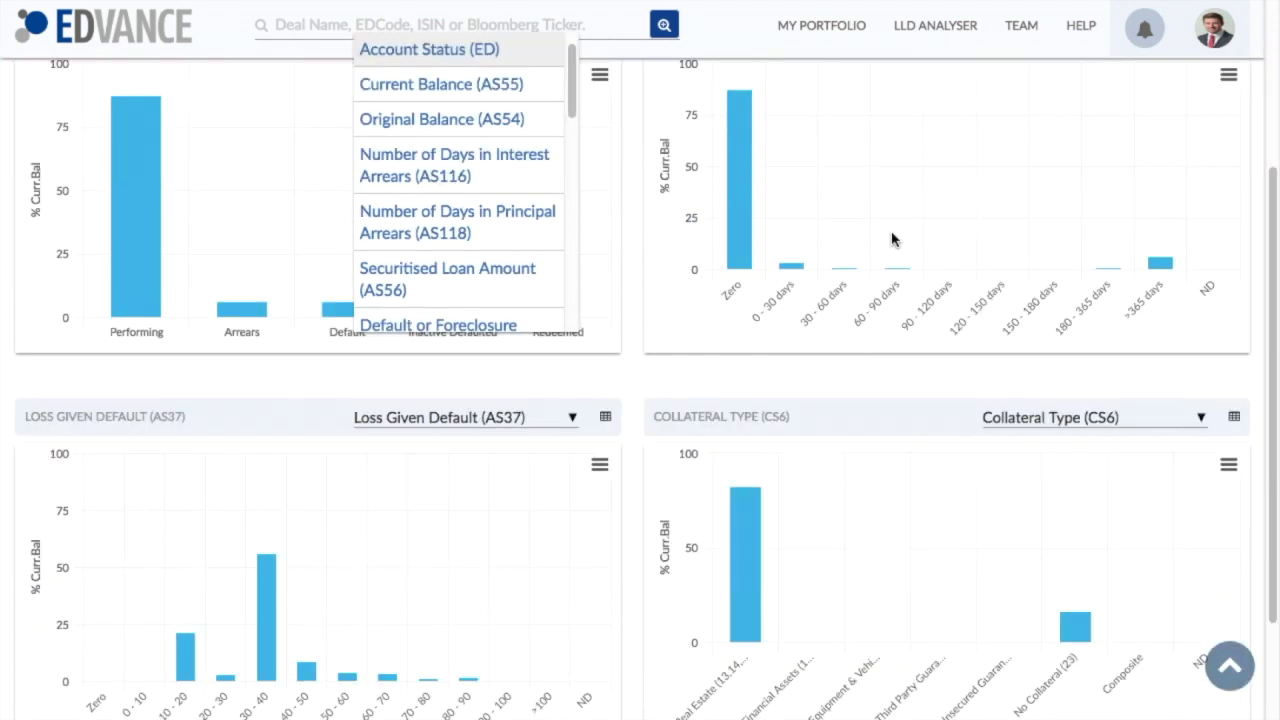
scroll(892, 238, up, 6)
- Add a comparison with the current deal at PCD 2017-07 to the stratification charts
click(1178, 180)
click(285, 290)
click(478, 407)
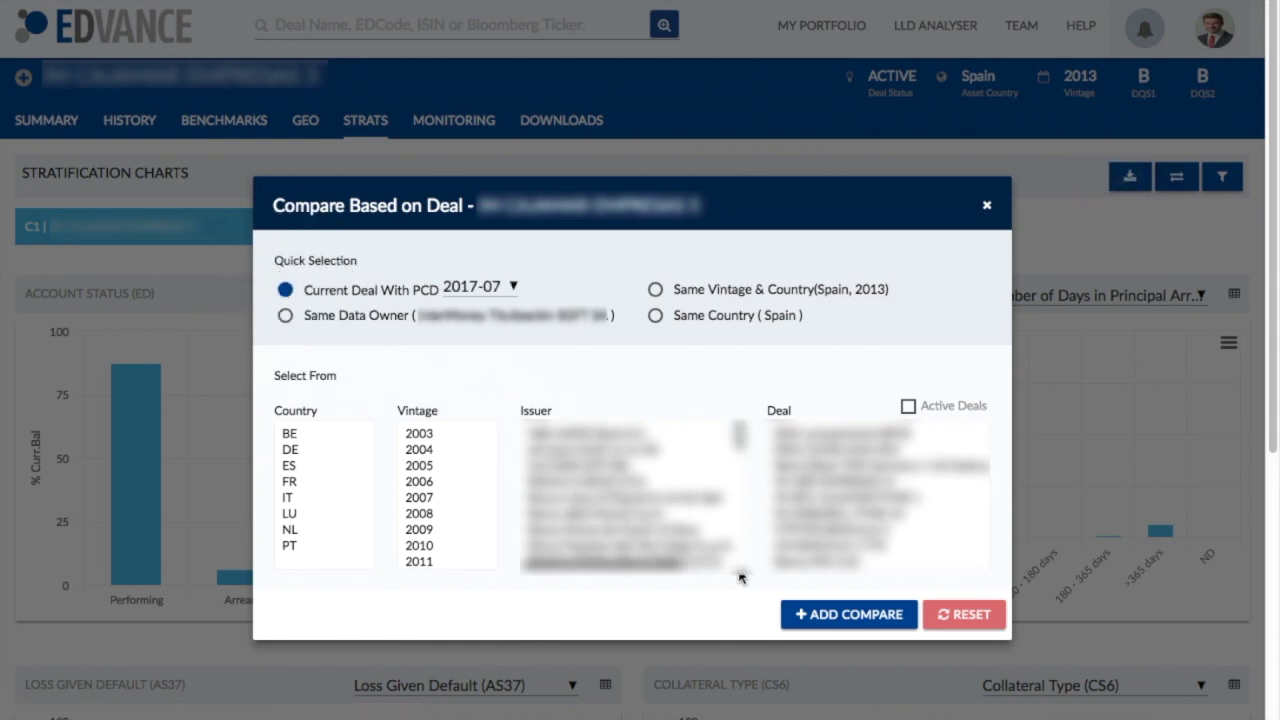
click(830, 614)
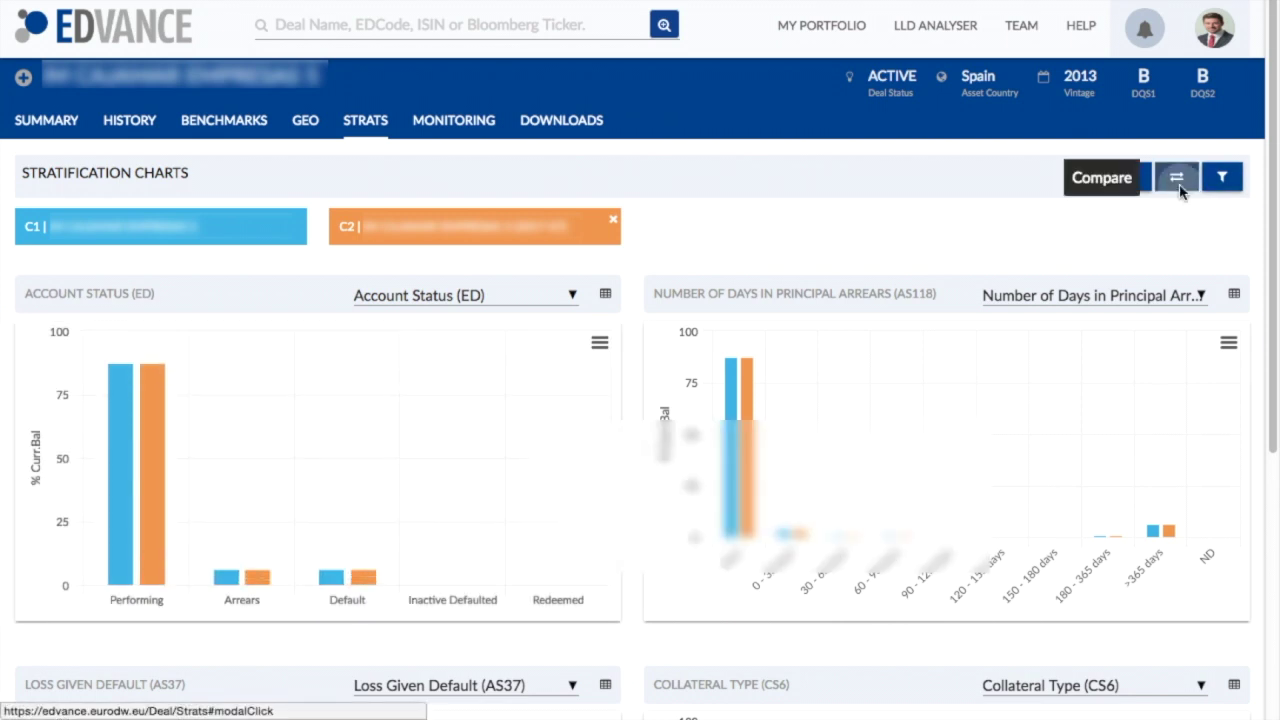
- Add a second comparison based on deals from the same country (Spain) to the stratification charts
click(1179, 187)
click(656, 317)
click(822, 612)
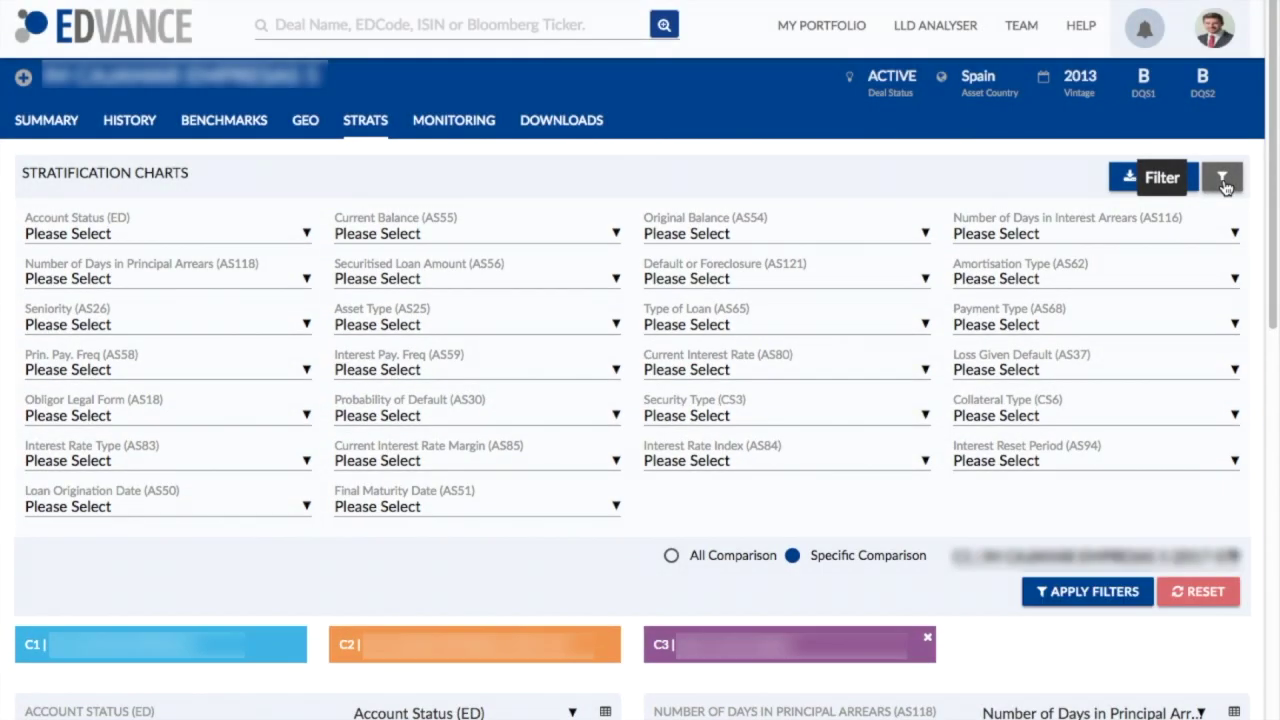
- Choose an account status in the Account Status (ED) filter of the stratification charts
click(305, 240)
click(200, 307)
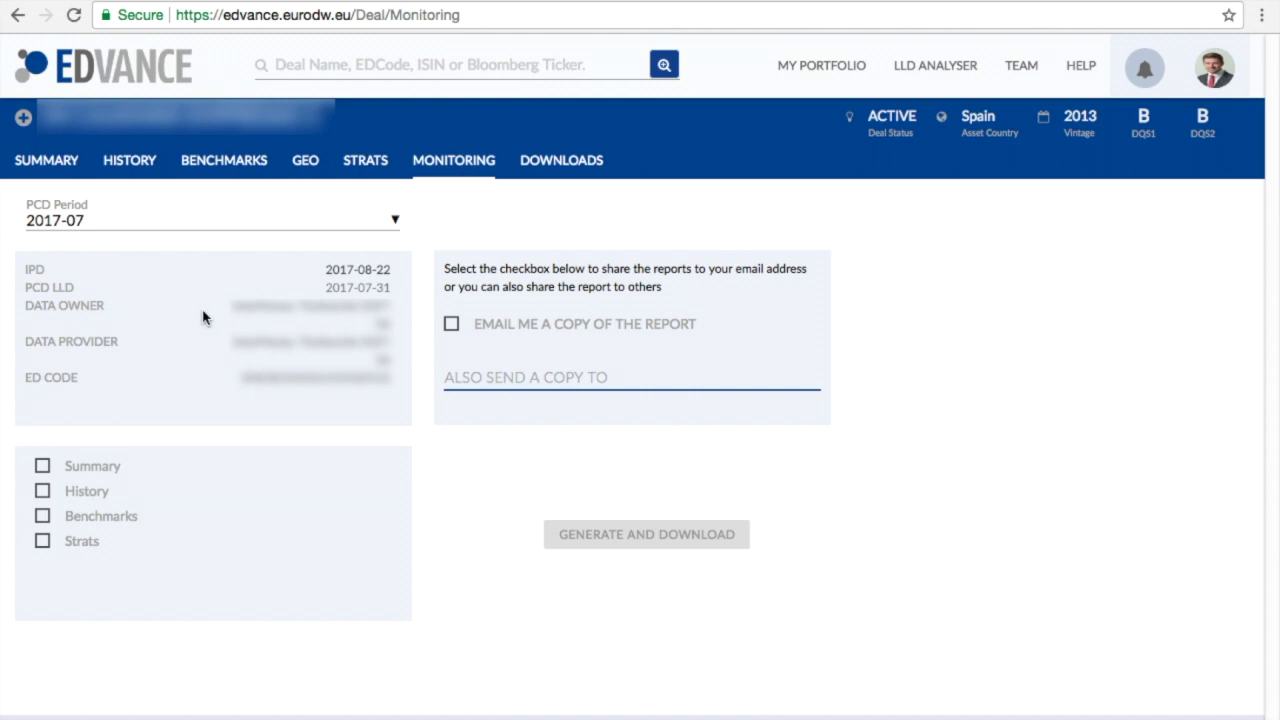
- Generate and download a monitoring report with the Summary, History, Benchmarks and Strats sections, including an emailed copy of the report
click(44, 468)
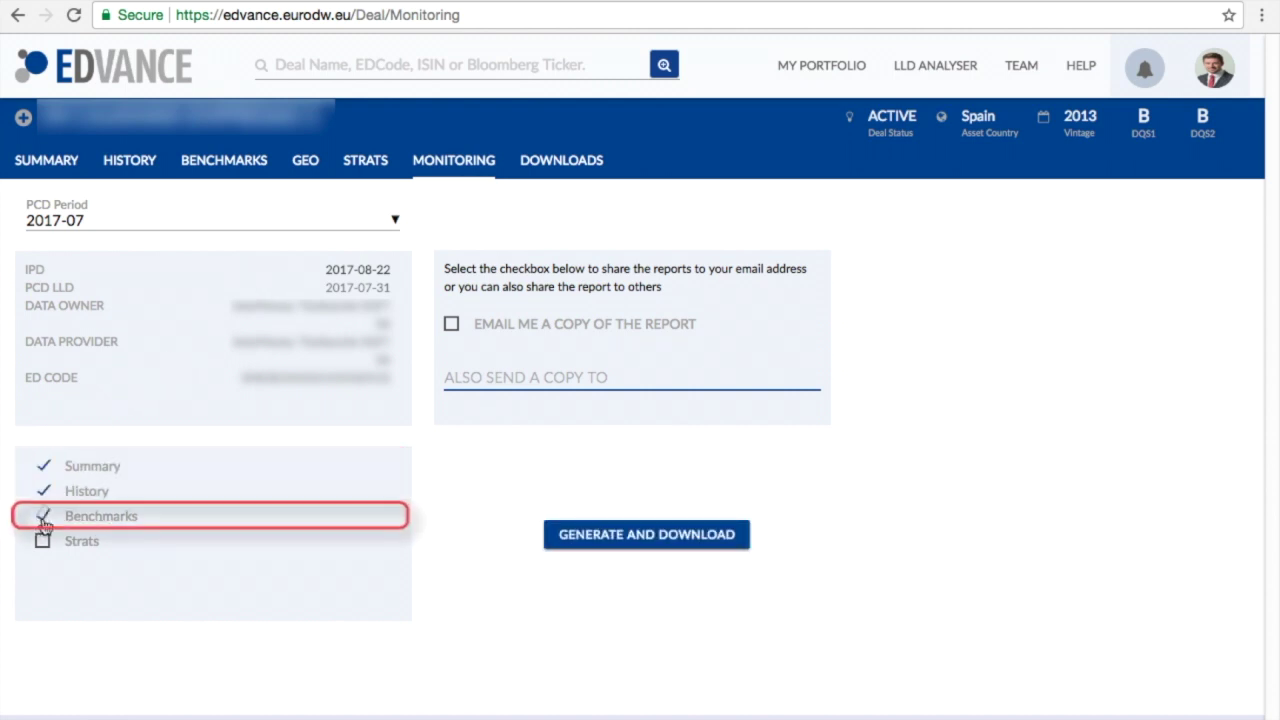
click(43, 542)
click(396, 220)
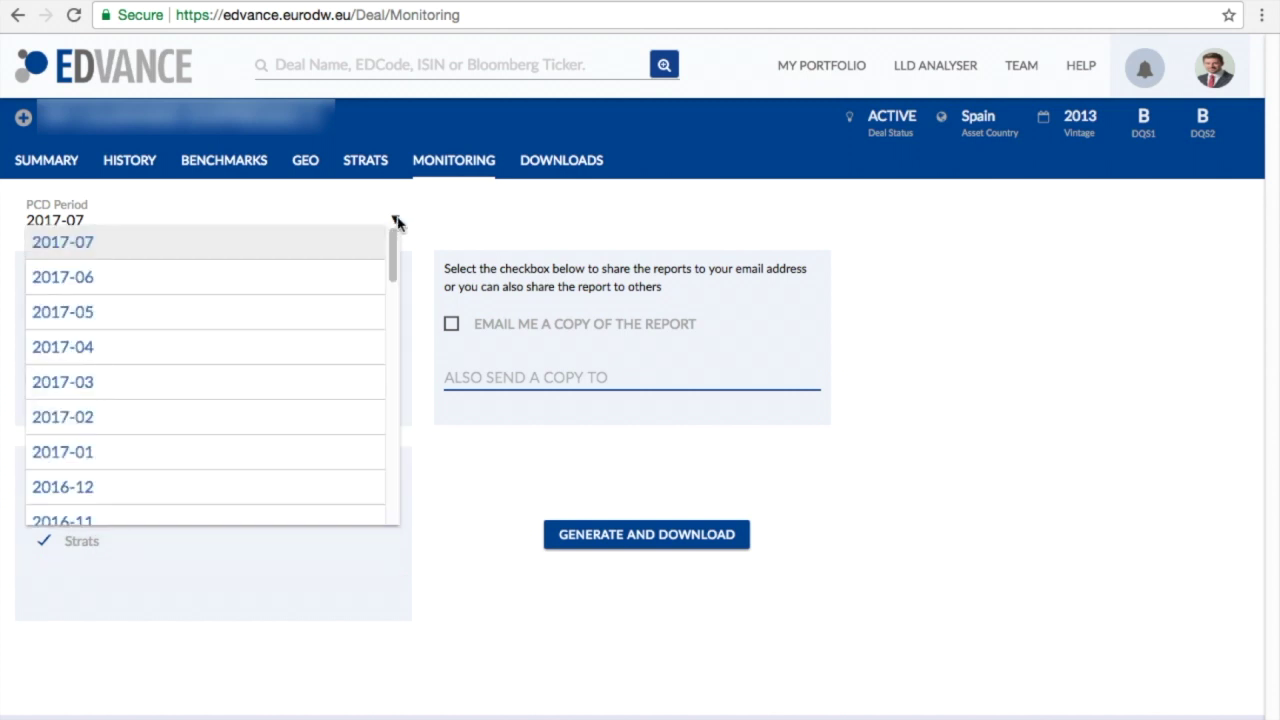
click(451, 323)
click(485, 372)
click(622, 537)
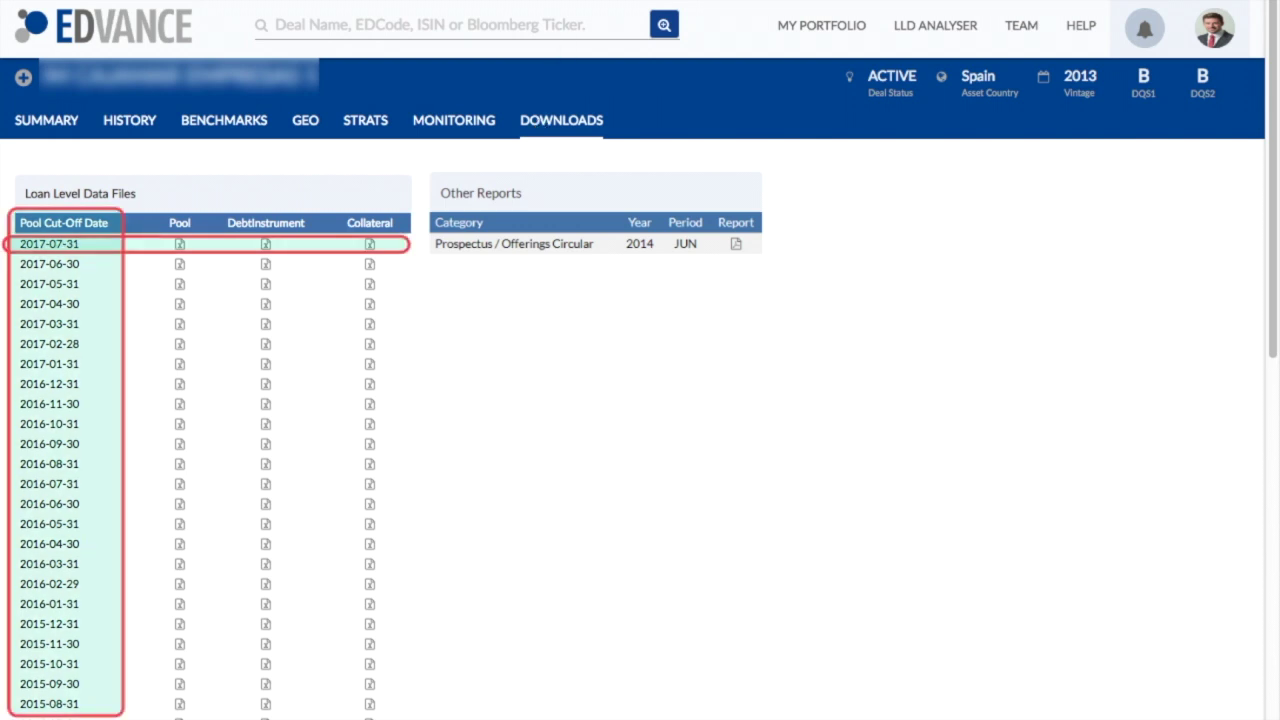
- Download the DebtInstrument loan level data file for the 2017-07-31 pool cut-off date
click(266, 249)
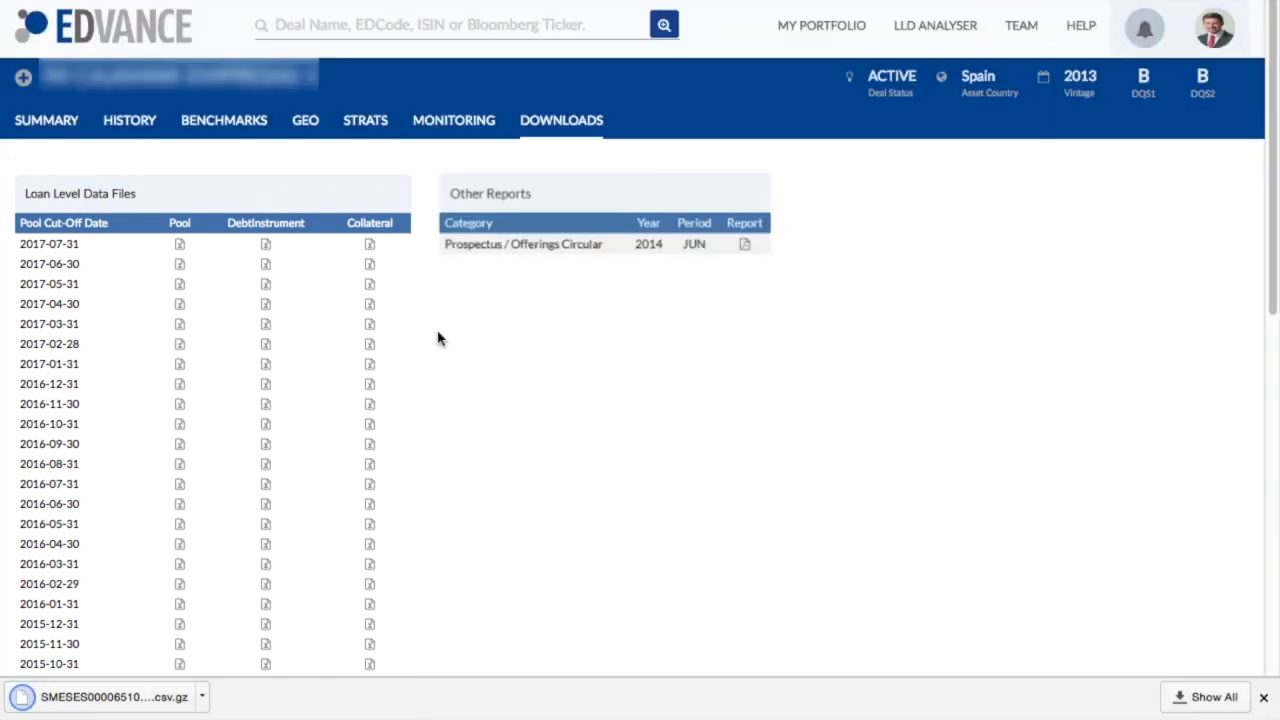
- Launch the LLD Analyser for the RMB asset class
click(916, 30)
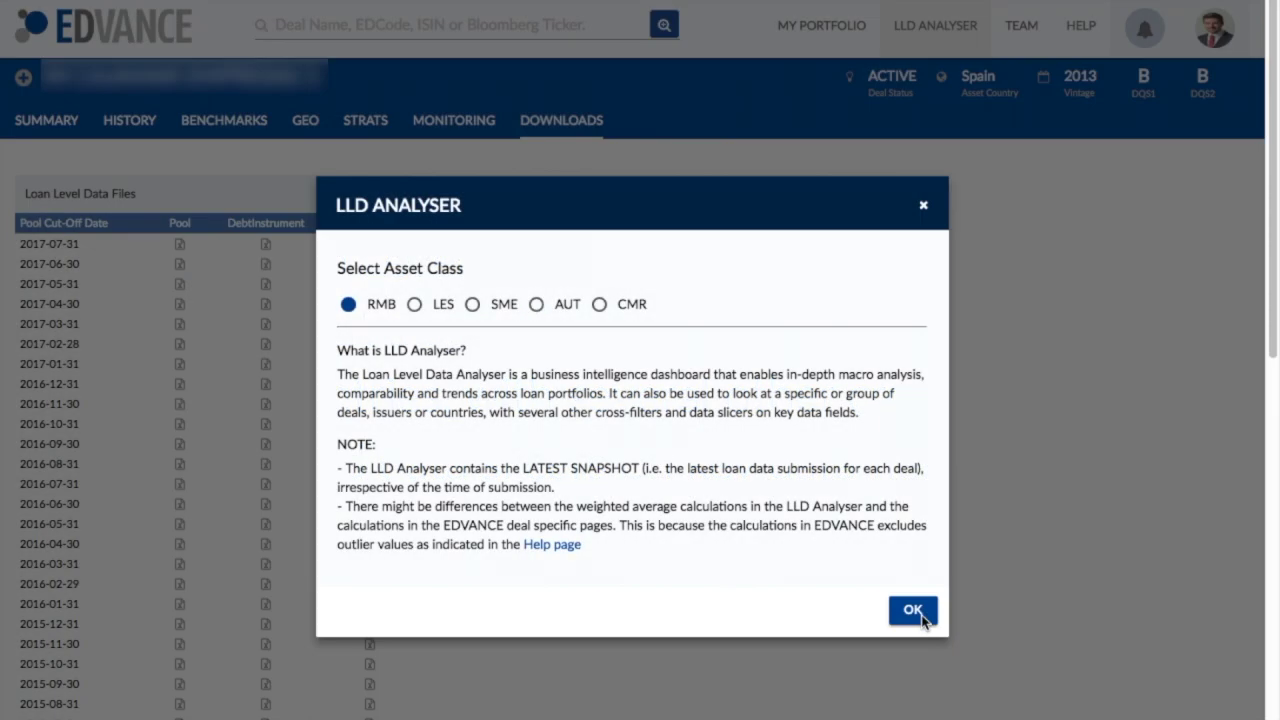
click(912, 611)
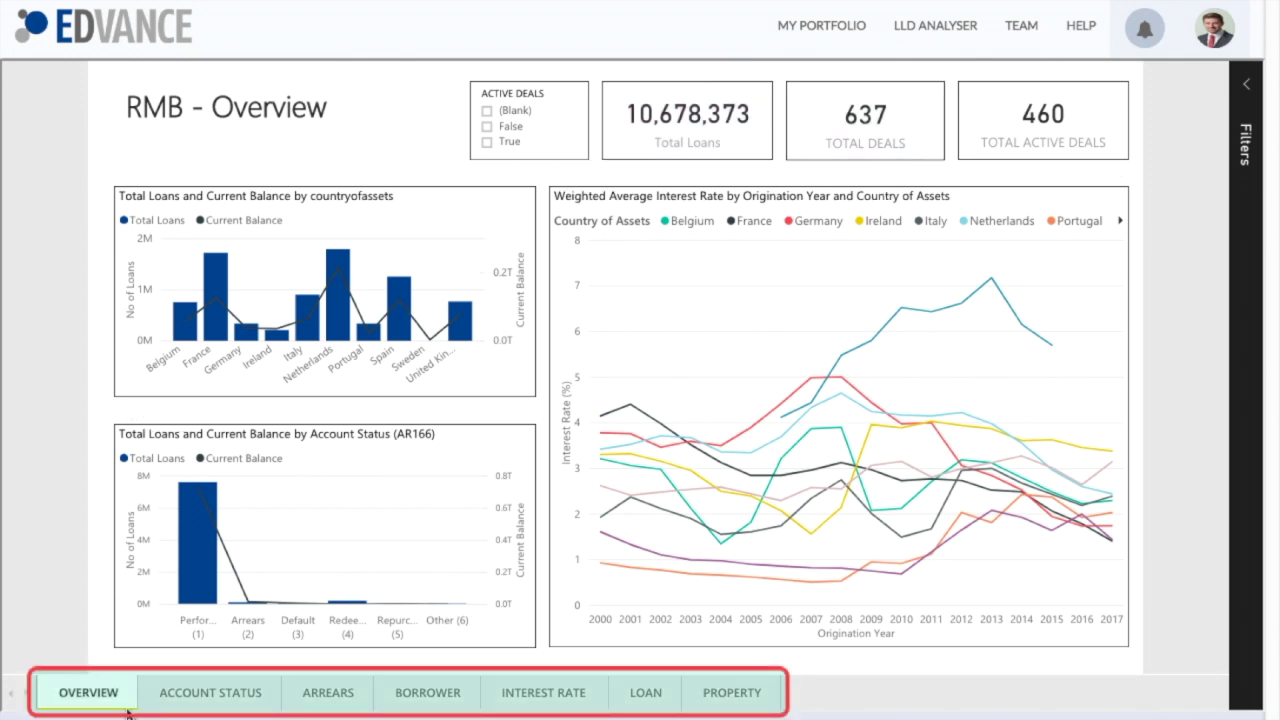
- Filter the RMB Account Status report to active deals (True) with Belgium as the country of assets
click(229, 703)
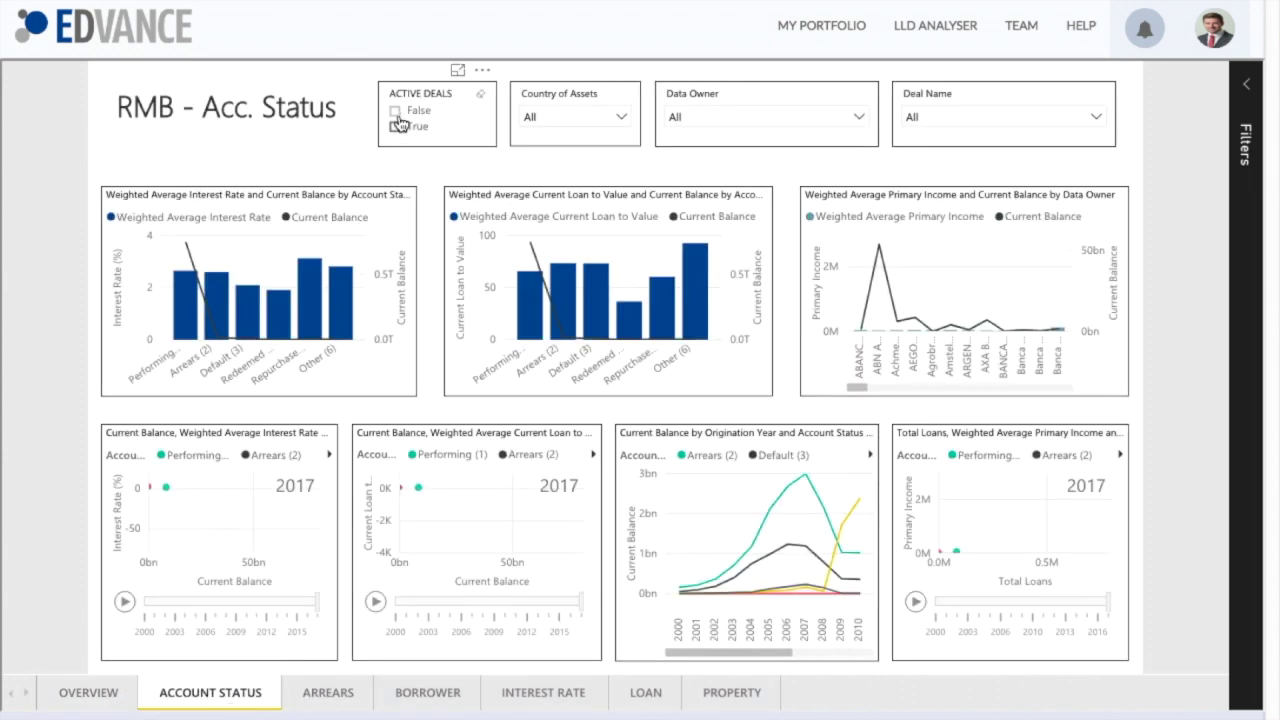
click(396, 128)
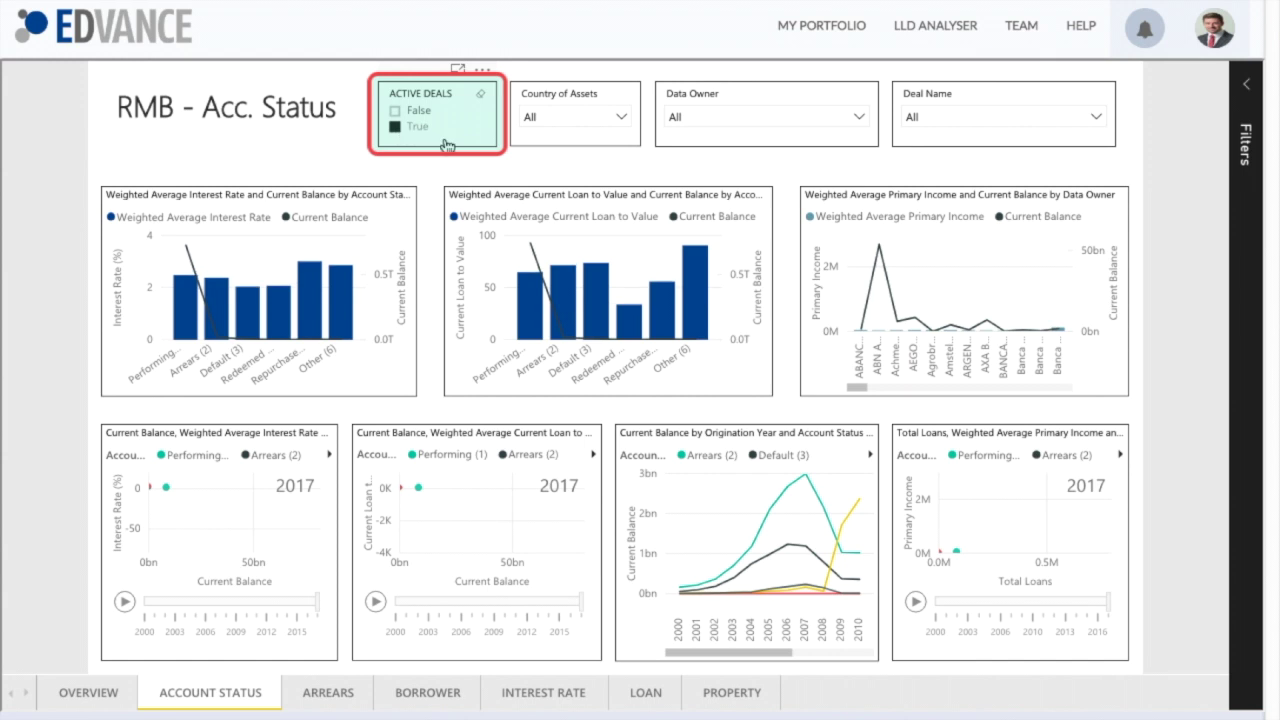
click(621, 118)
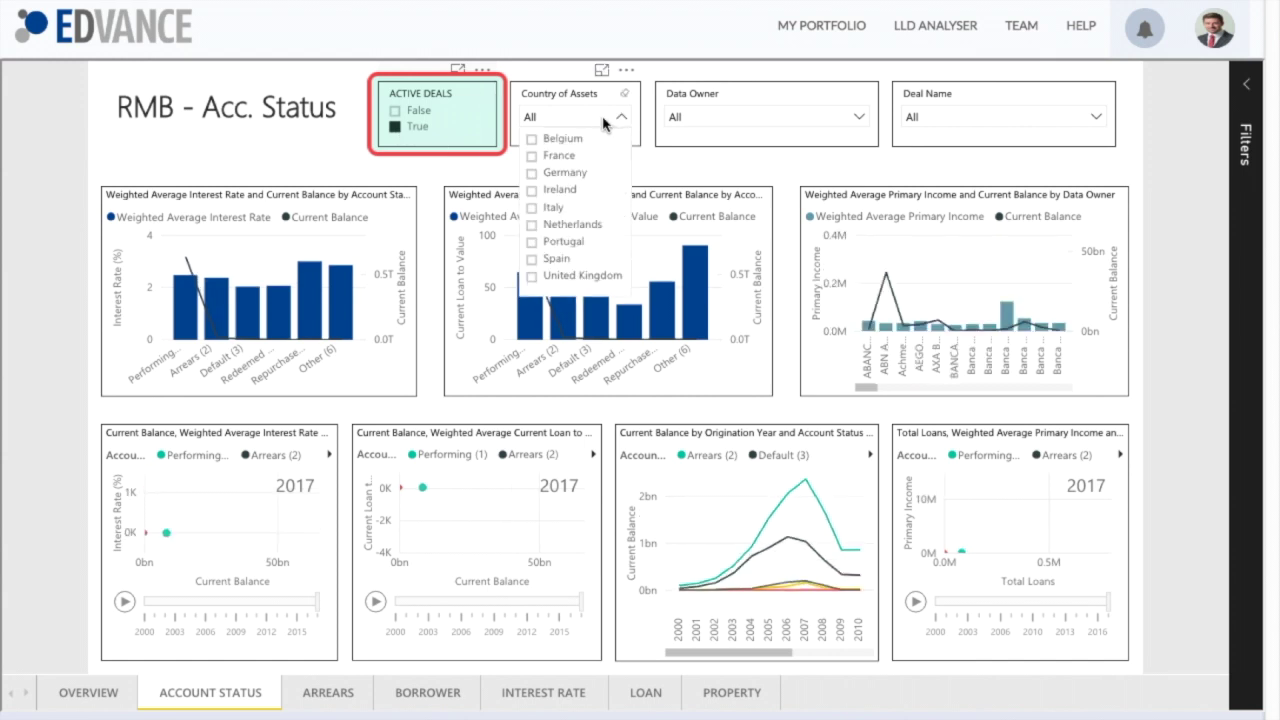
click(532, 140)
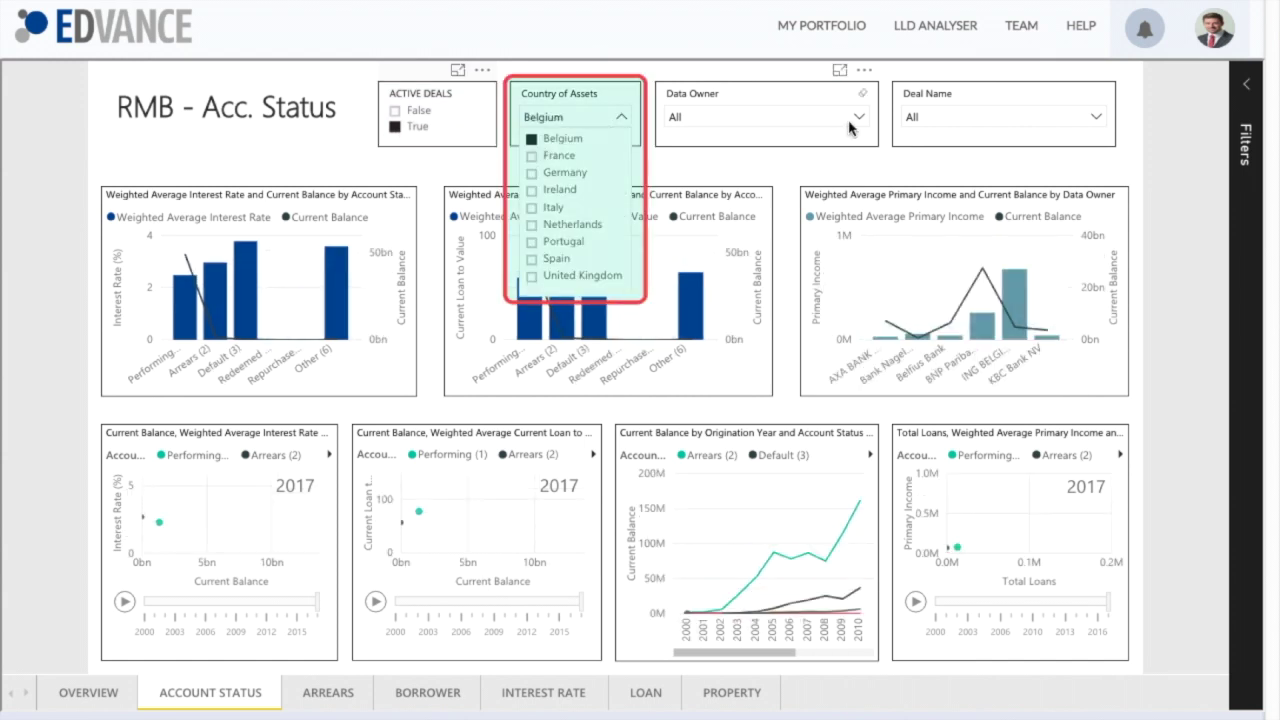
- Look through the choices of the Data Owner and Deal Name filters on the Account Status report
click(857, 117)
click(856, 120)
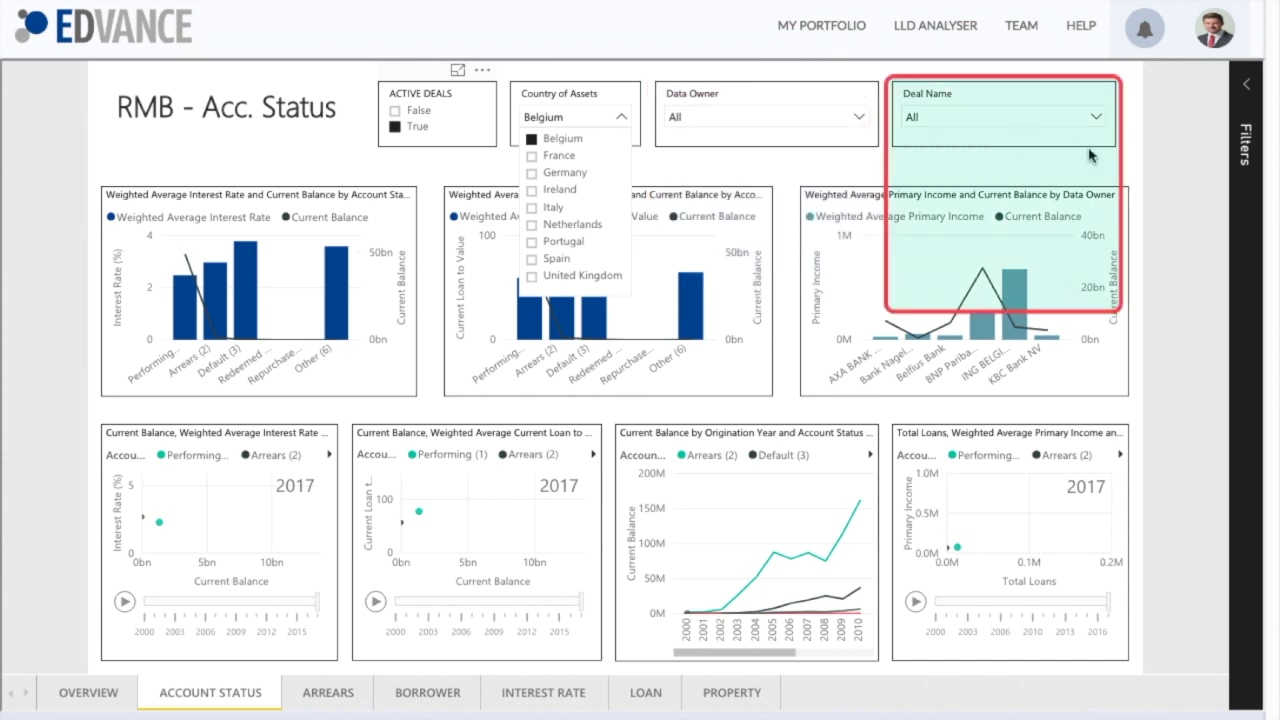
click(1097, 120)
click(1097, 120)
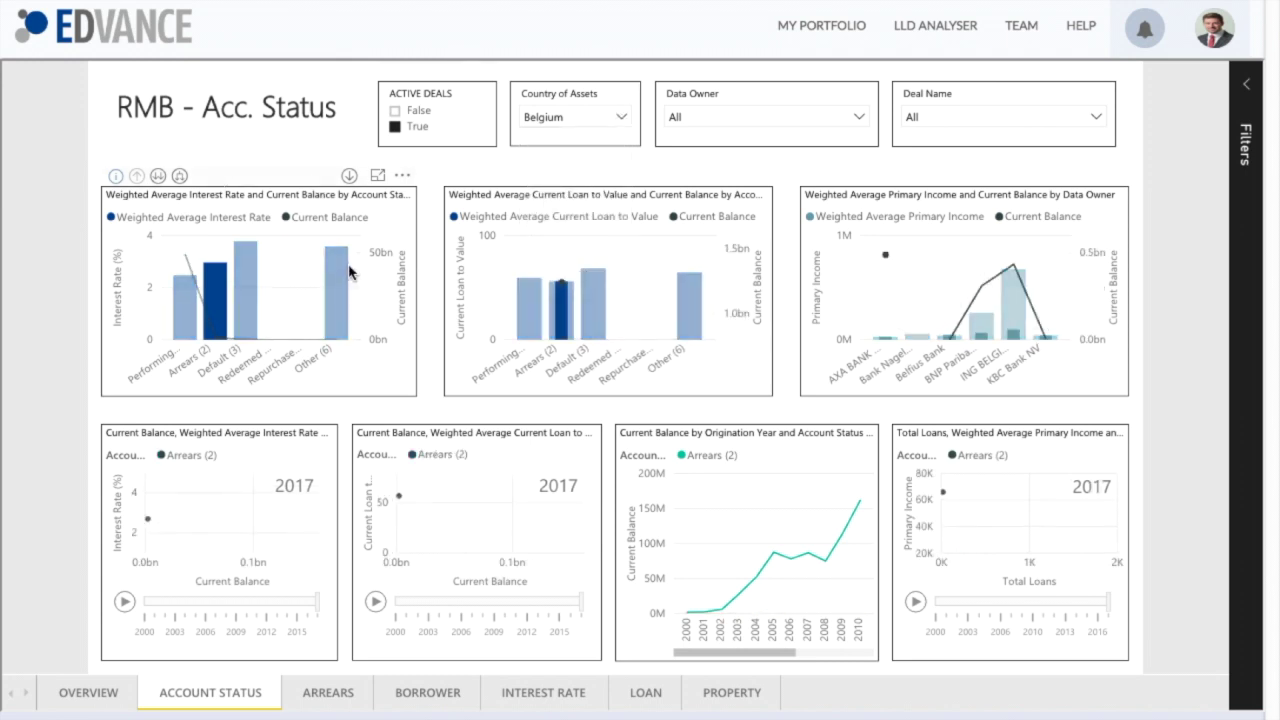
- Cross-filter the Account Status charts by Performing (1) from the Weighted Average Interest Rate chart
click(186, 328)
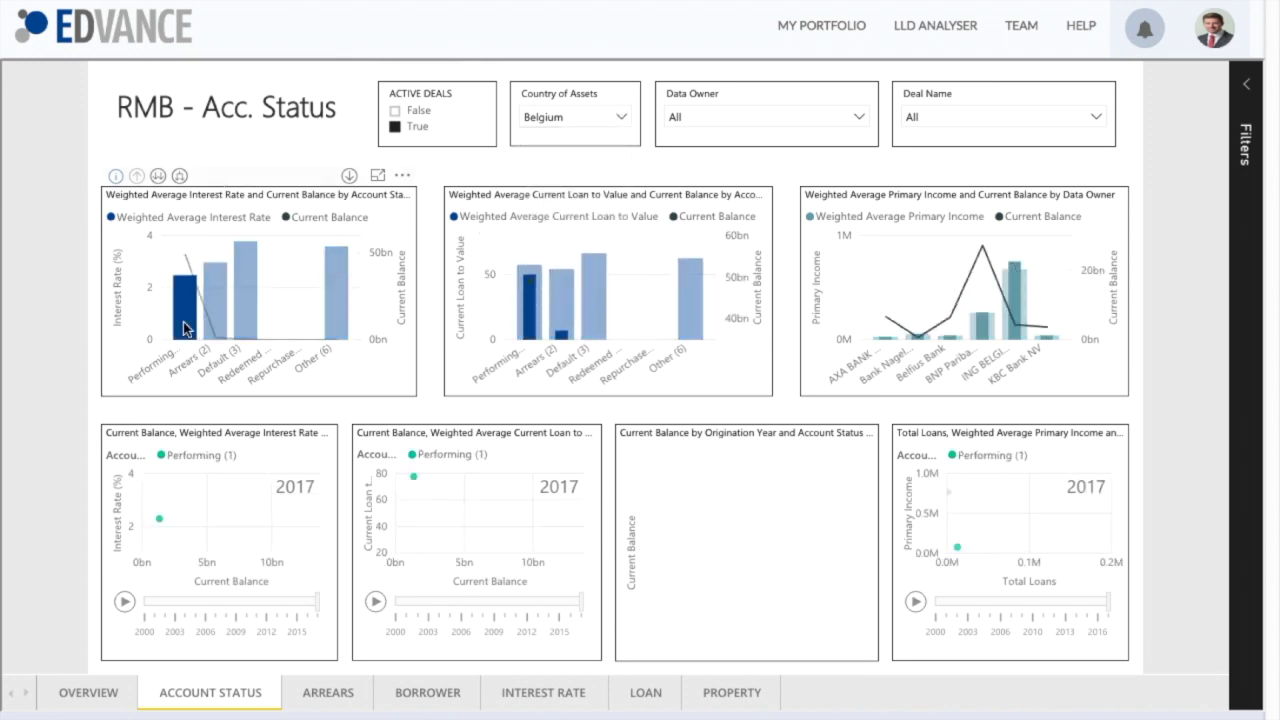
- Drill the Weighted Average Interest Rate chart down to data owner and deal name, and back up to account status
click(139, 180)
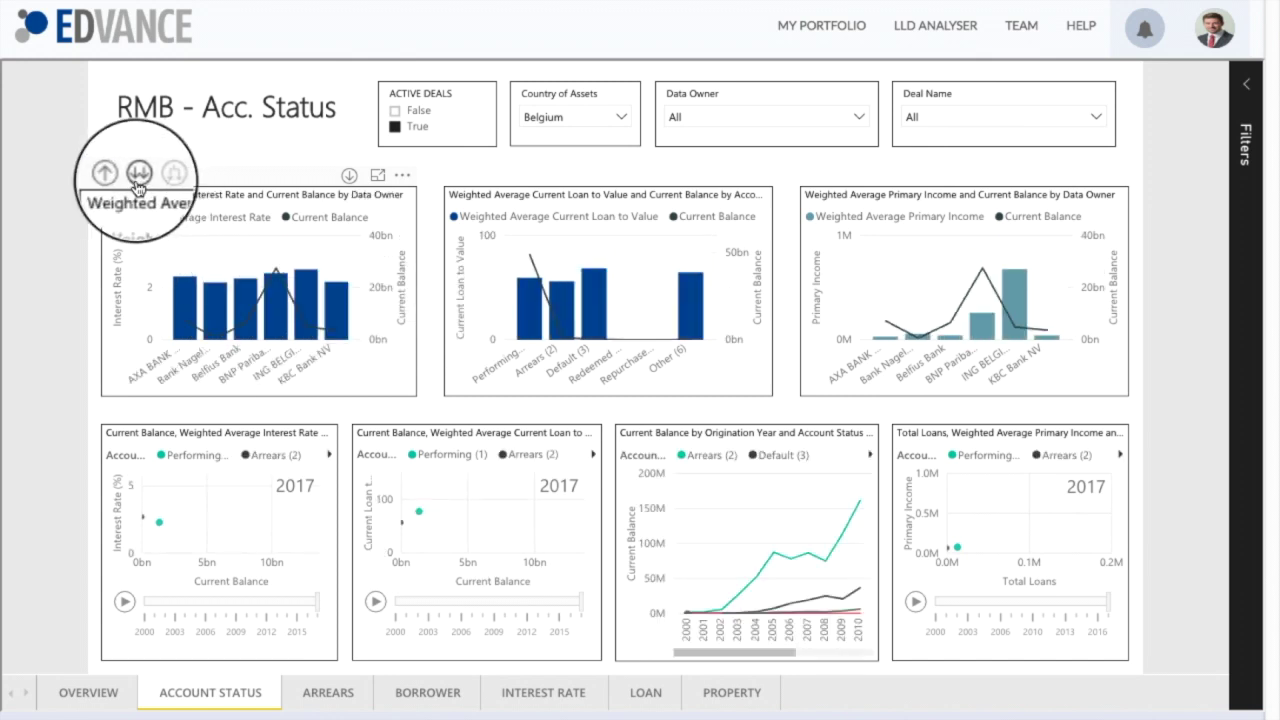
click(138, 180)
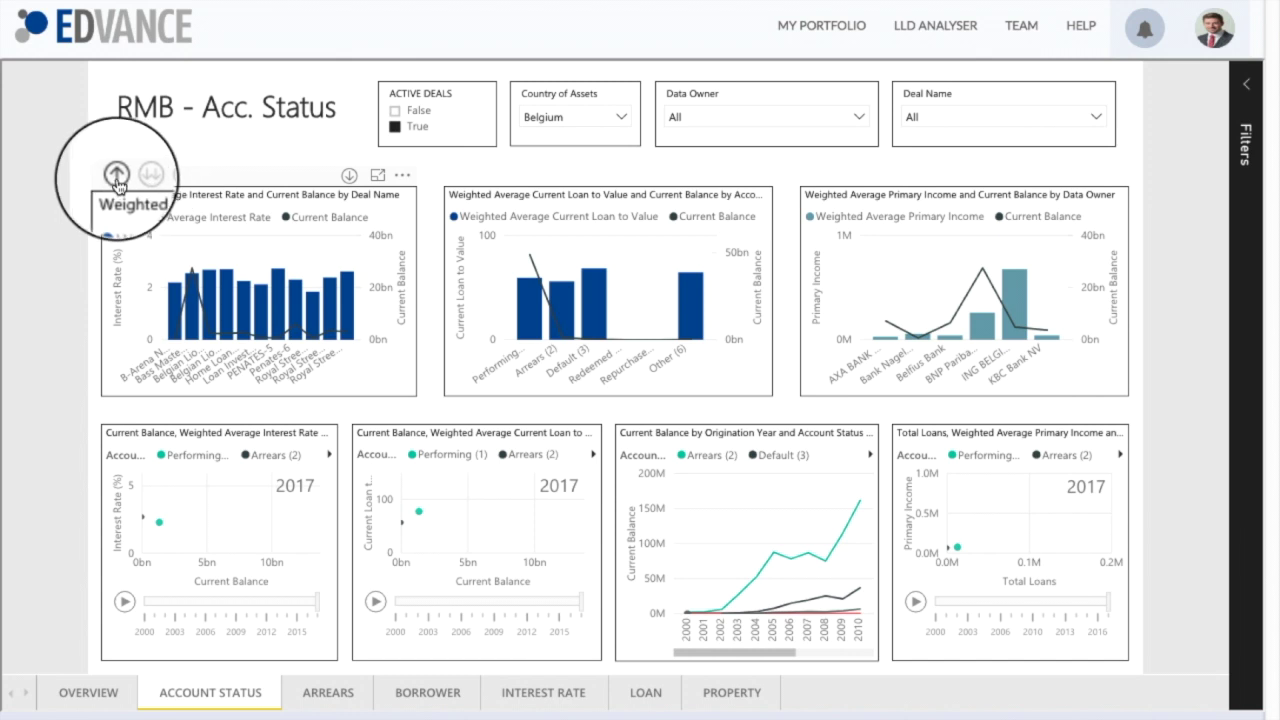
click(117, 178)
click(117, 177)
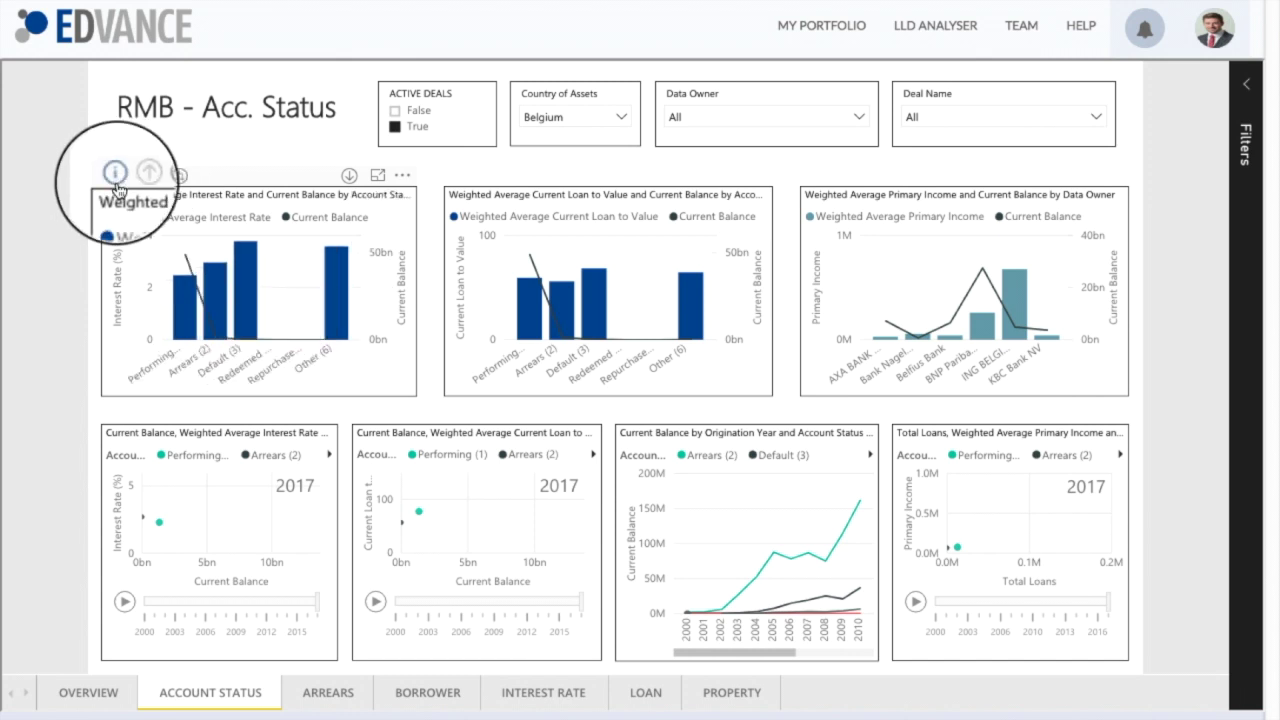
- View the Weighted Average Interest Rate and Current Balance by Account Status chart in focus mode, and return to the report
click(377, 177)
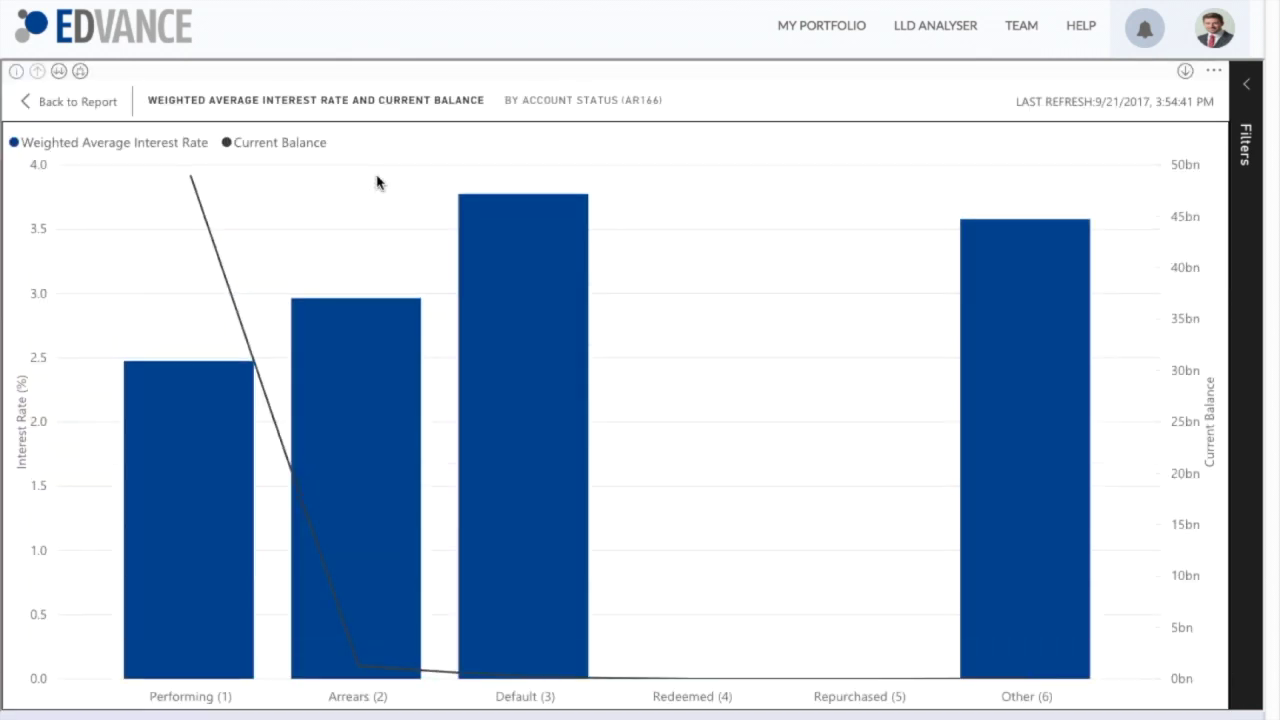
click(80, 106)
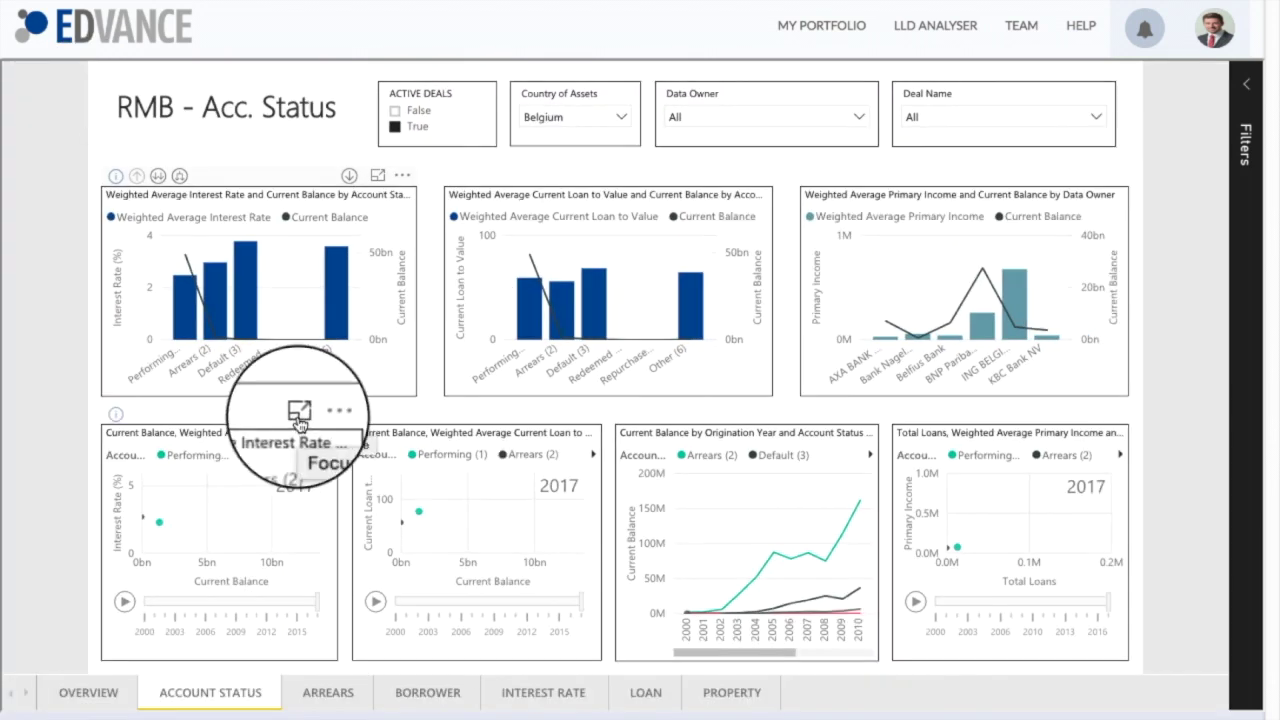
- Play the enlarged interest rate bubble chart by origination year, pause at 2003, trace the Performing (1) bubble, and return to the report
click(300, 415)
click(31, 640)
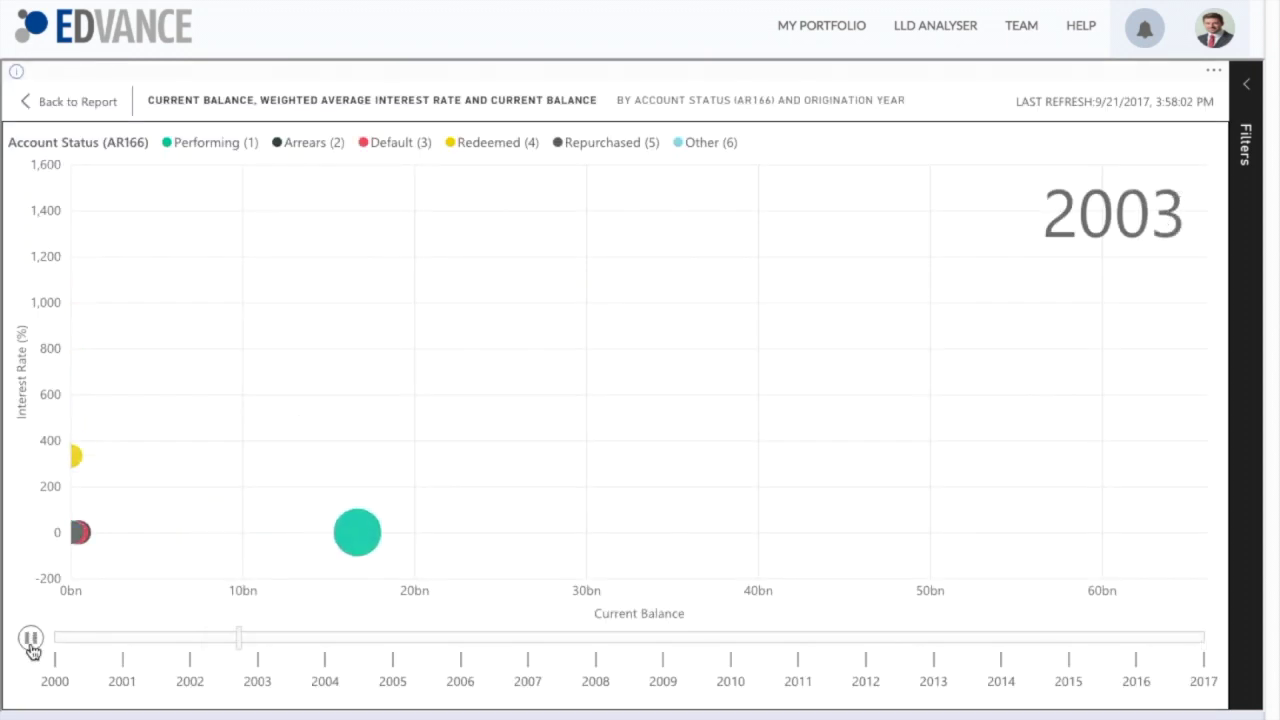
click(31, 642)
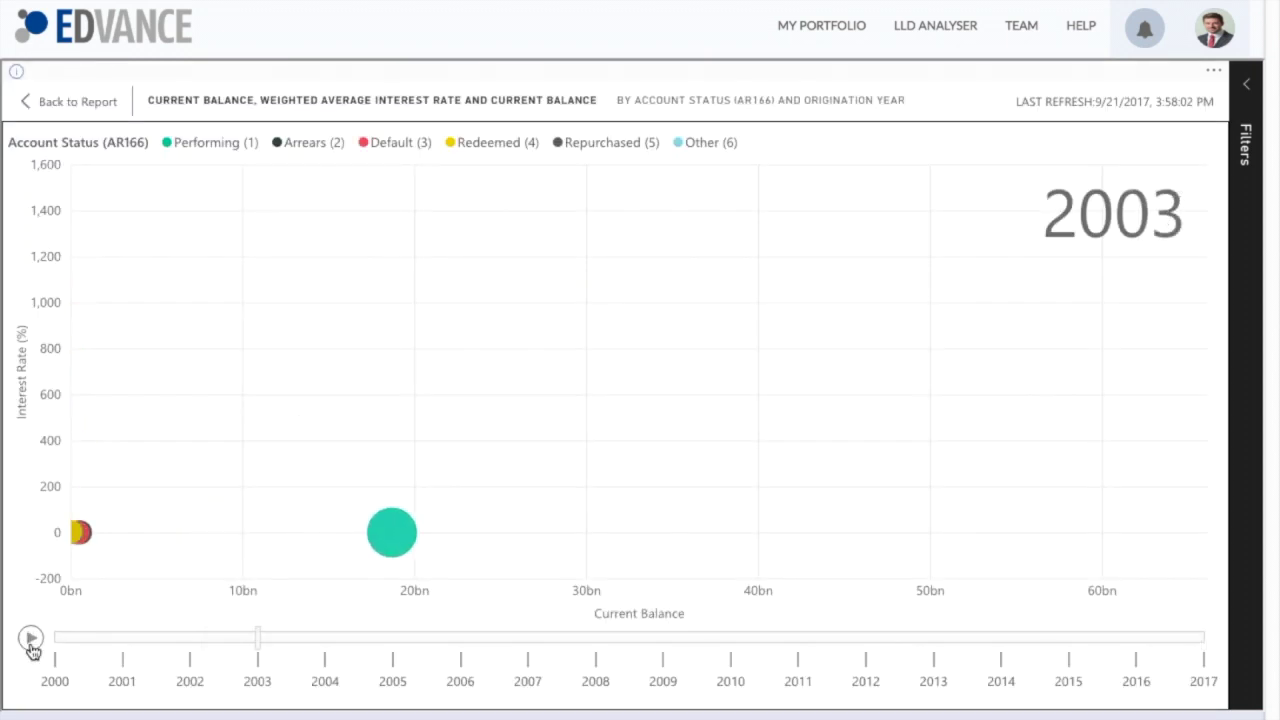
click(371, 545)
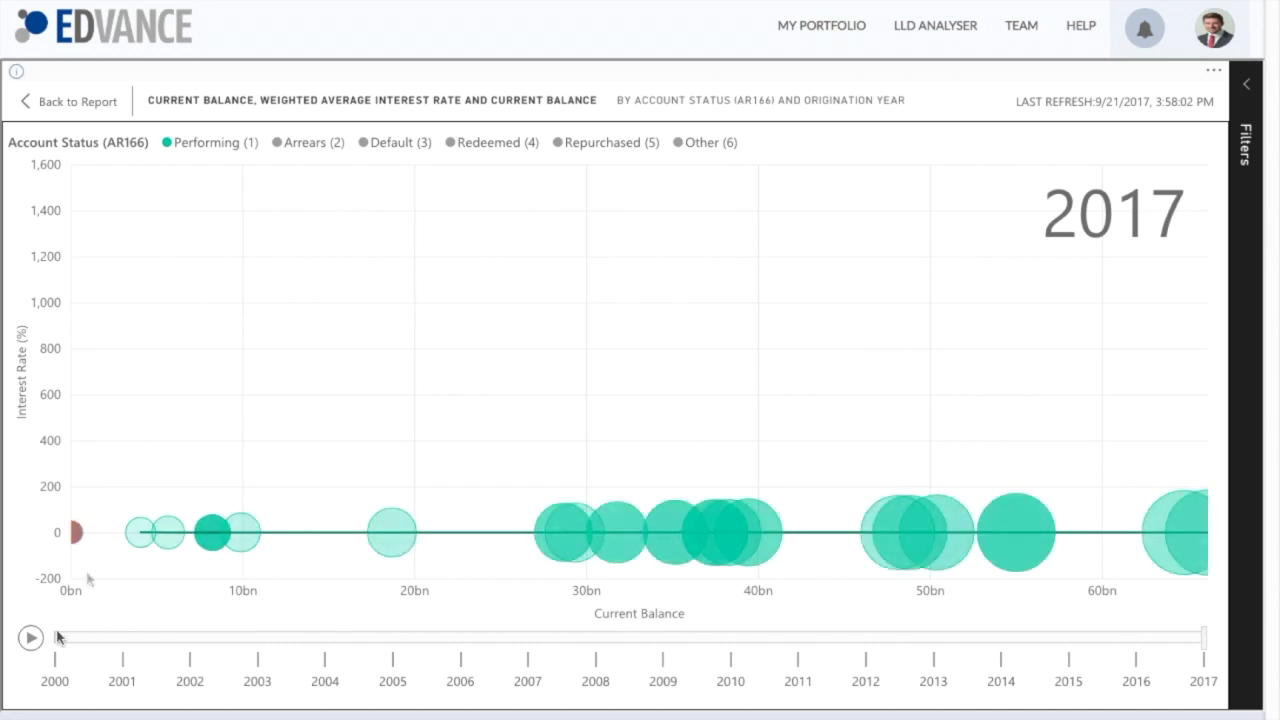
click(87, 103)
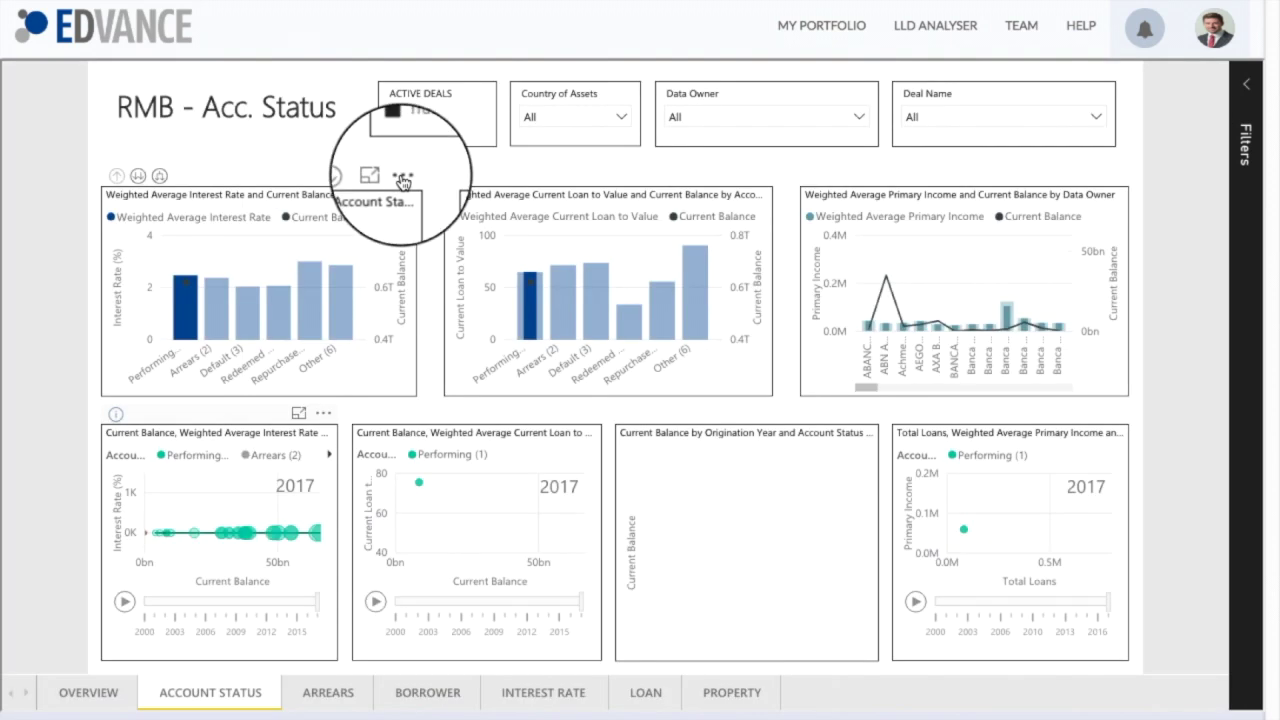
- Export the summarized data of the Weighted Average Interest Rate by Account Status chart as an .xlsx file
click(402, 176)
click(420, 201)
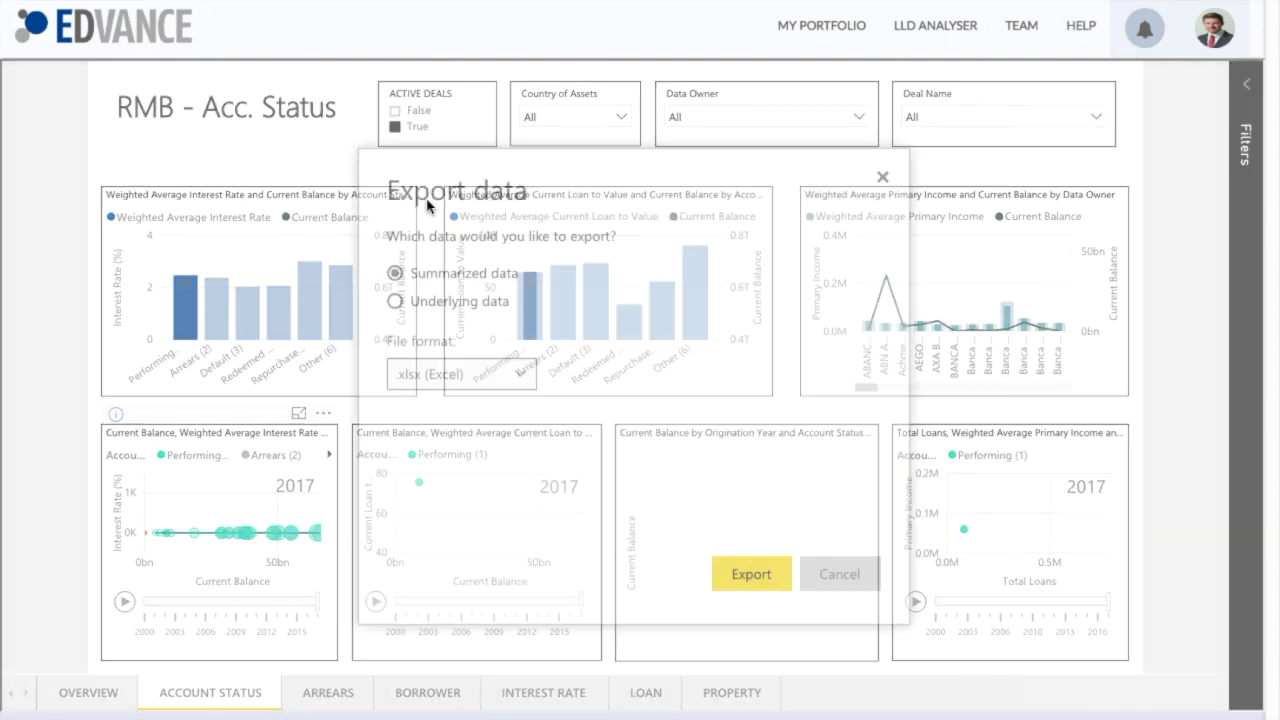
click(750, 571)
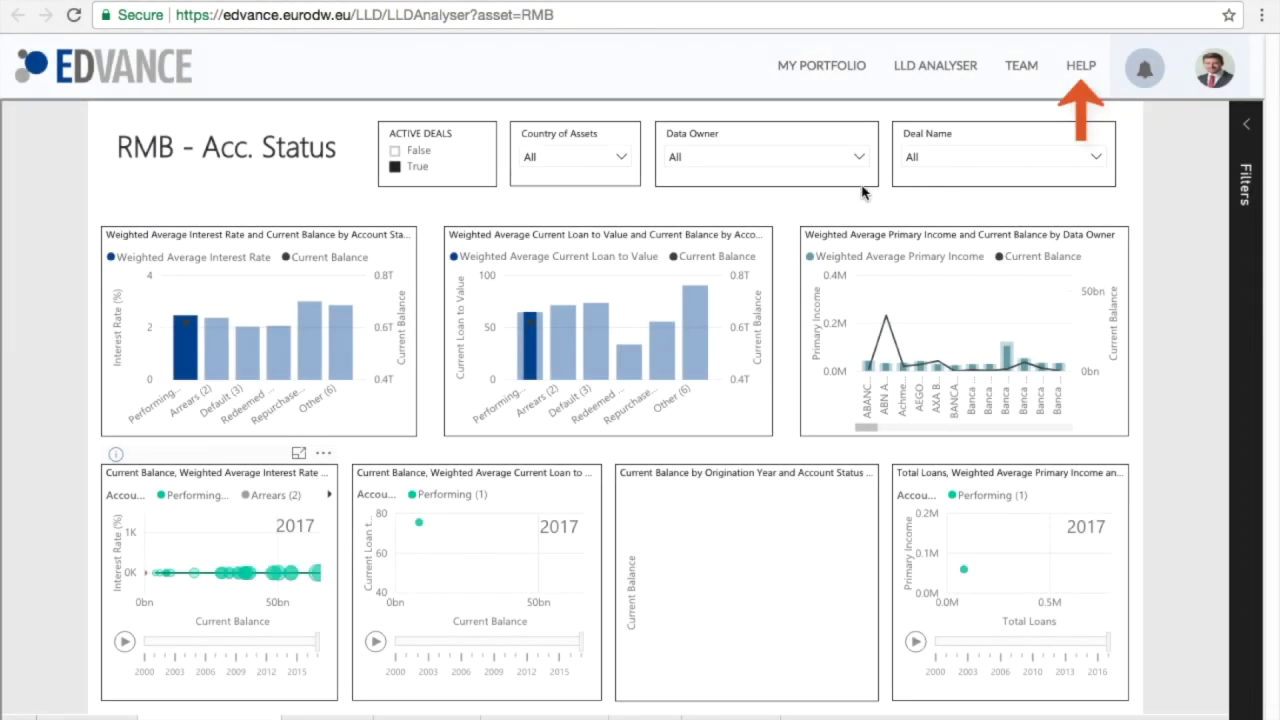
- Browse the Data FAQs and LLD Analyser sections of the help page's frequently asked questions
click(1079, 68)
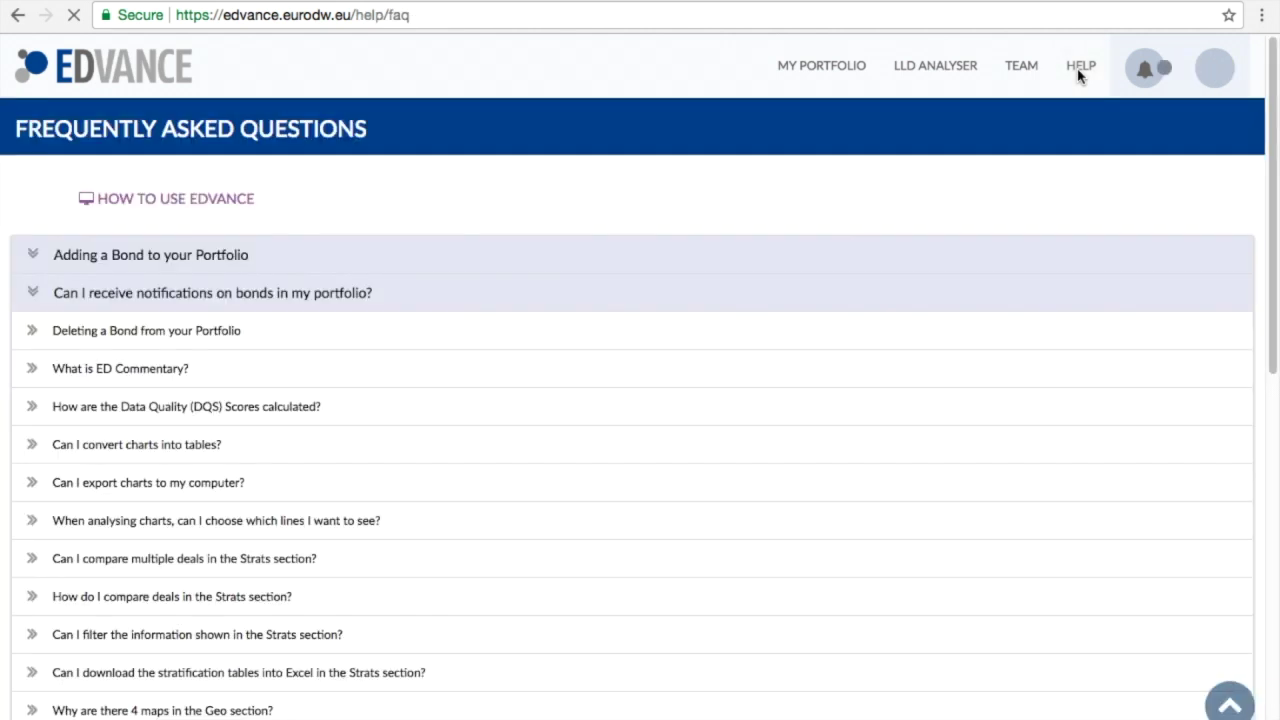
click(409, 199)
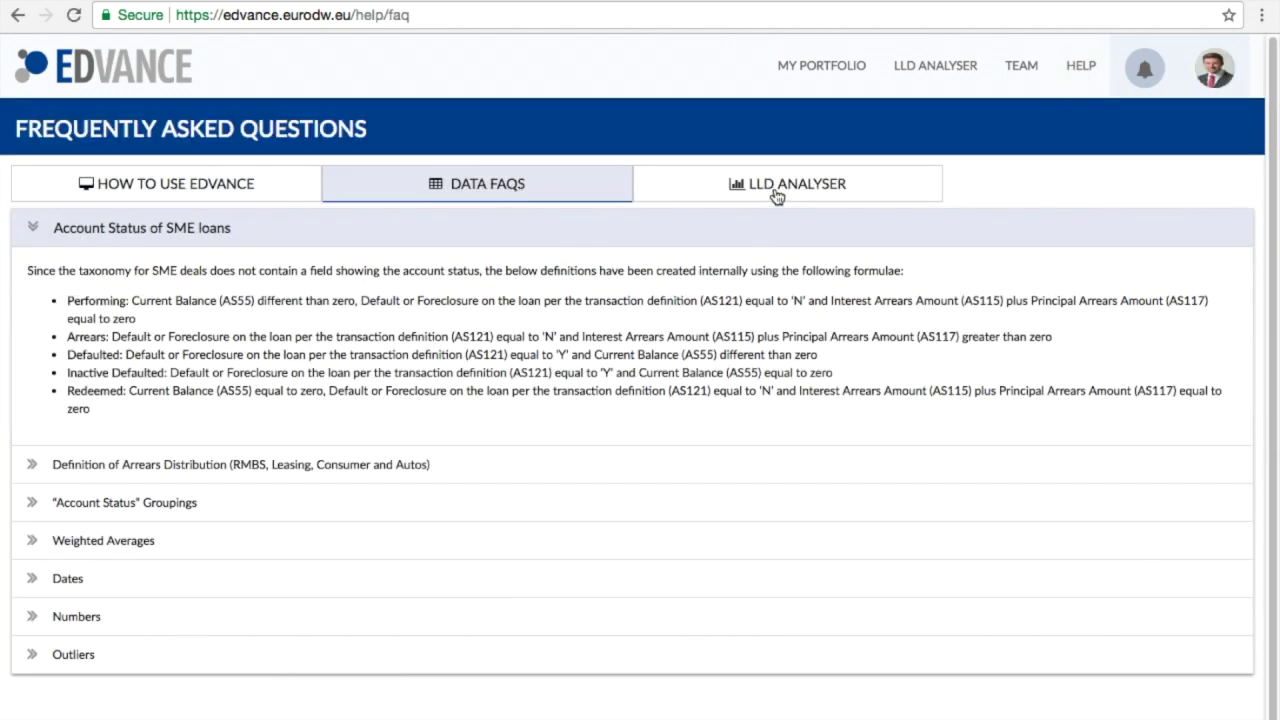
click(777, 193)
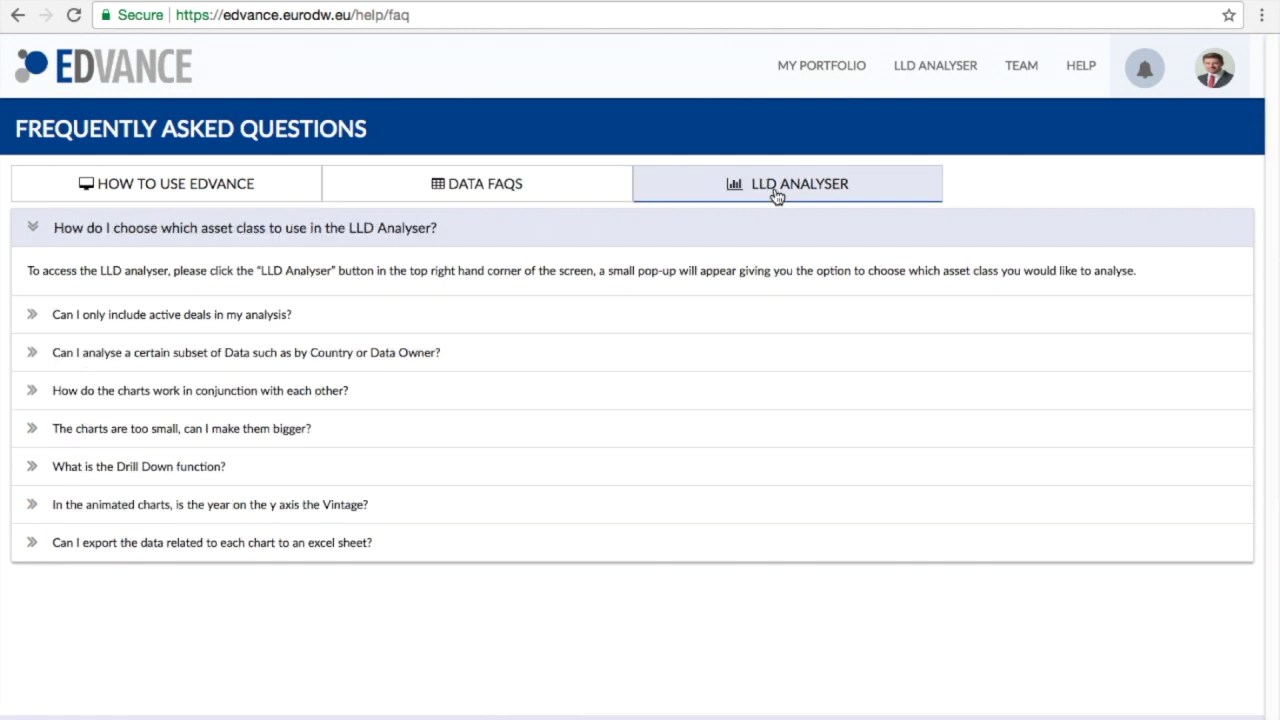
- Look through the staff members and their roles on the Team page
click(1026, 70)
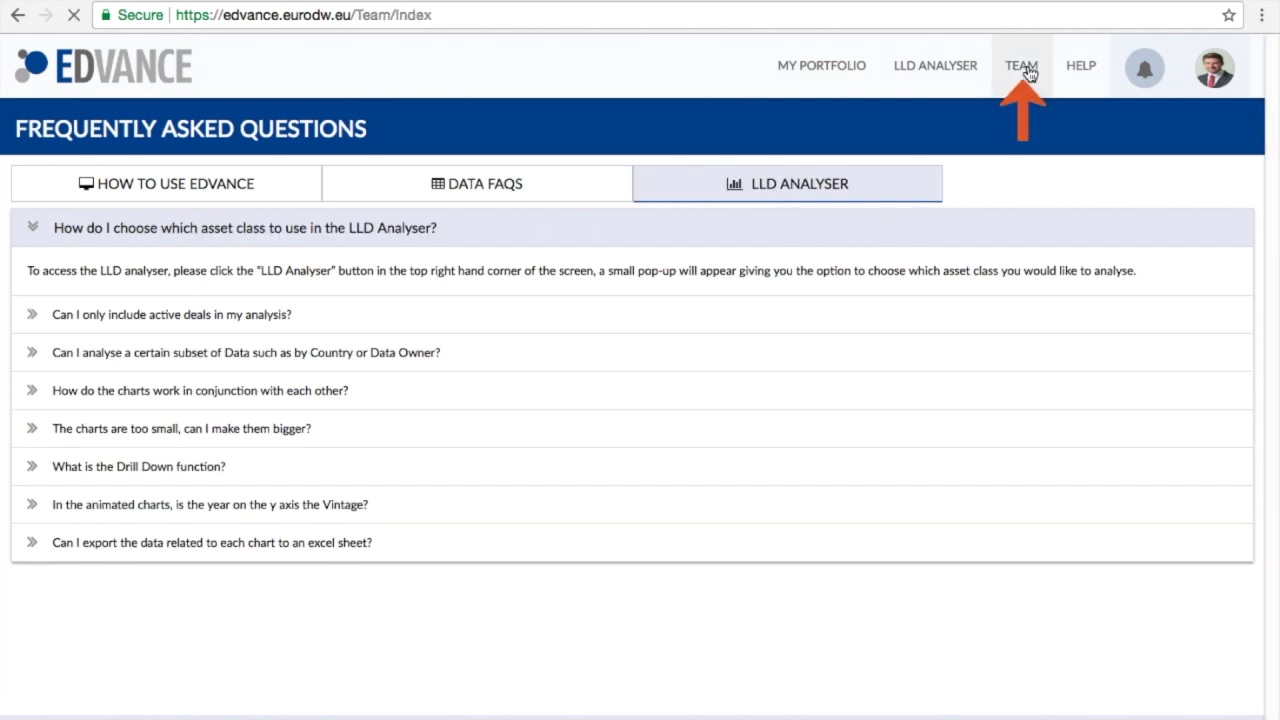
scroll(1106, 455, down, 5)
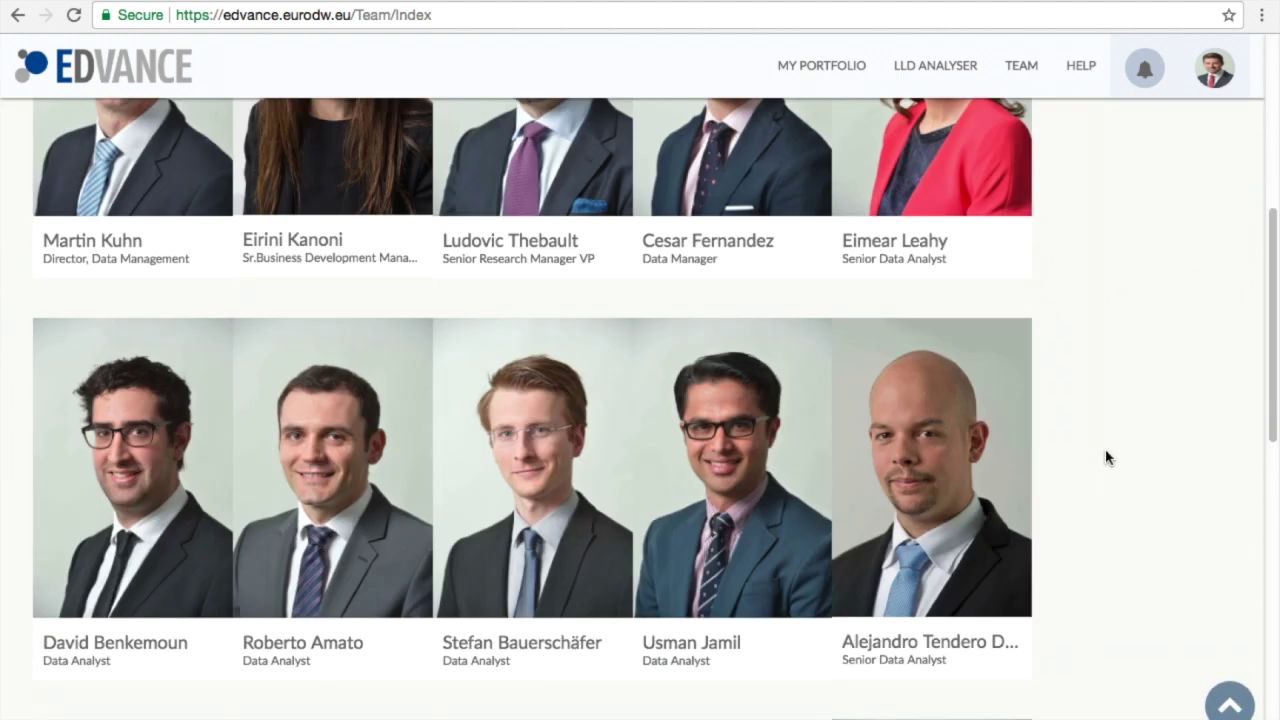
scroll(1106, 457, down, 2)
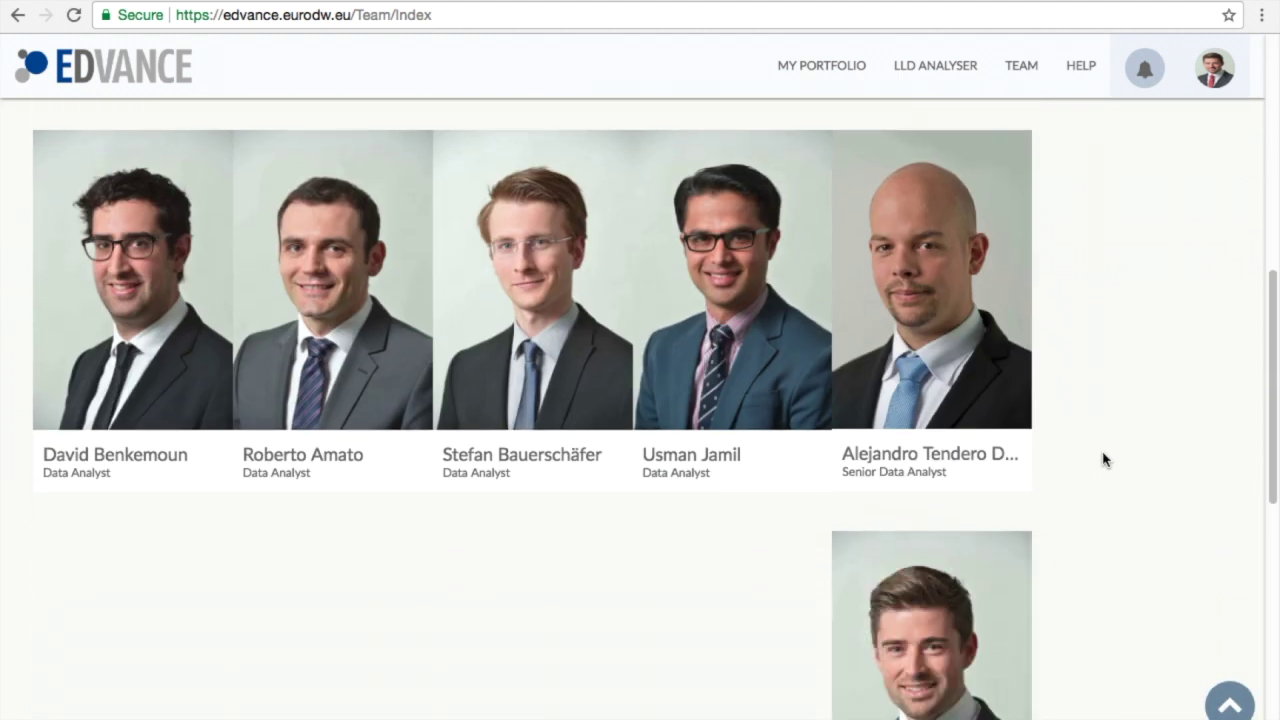
scroll(1104, 459, down, 2)
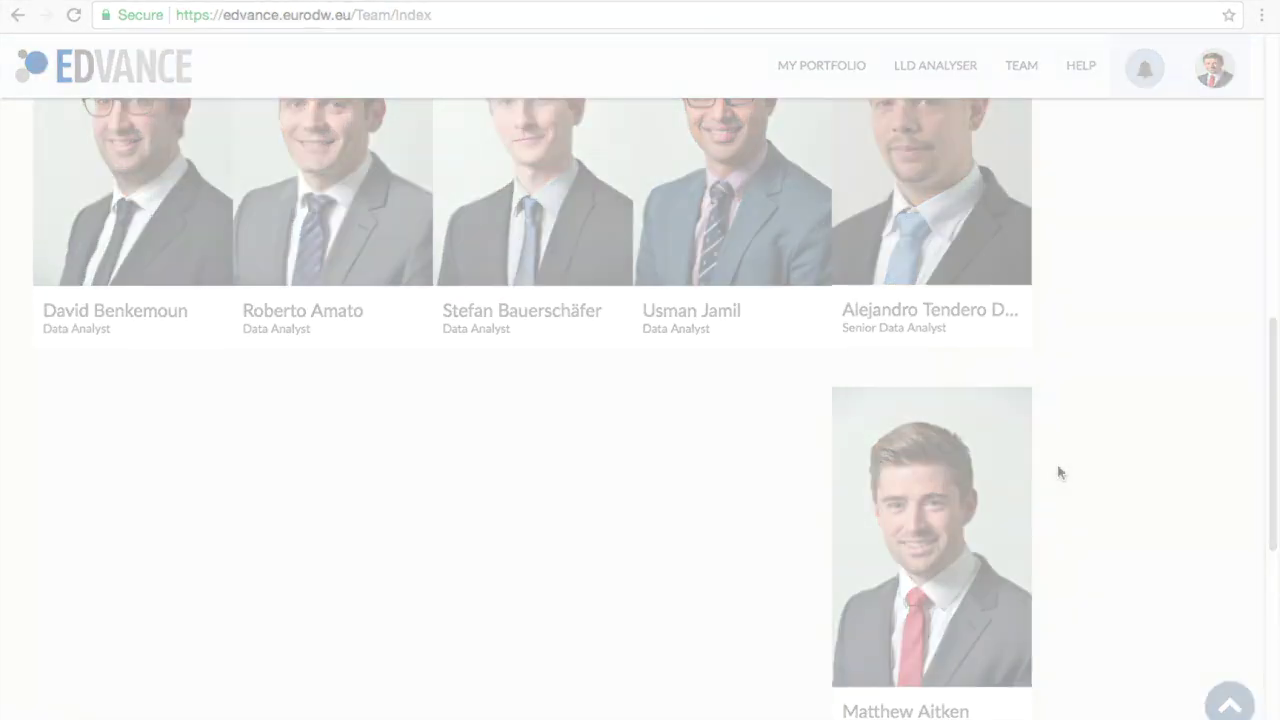